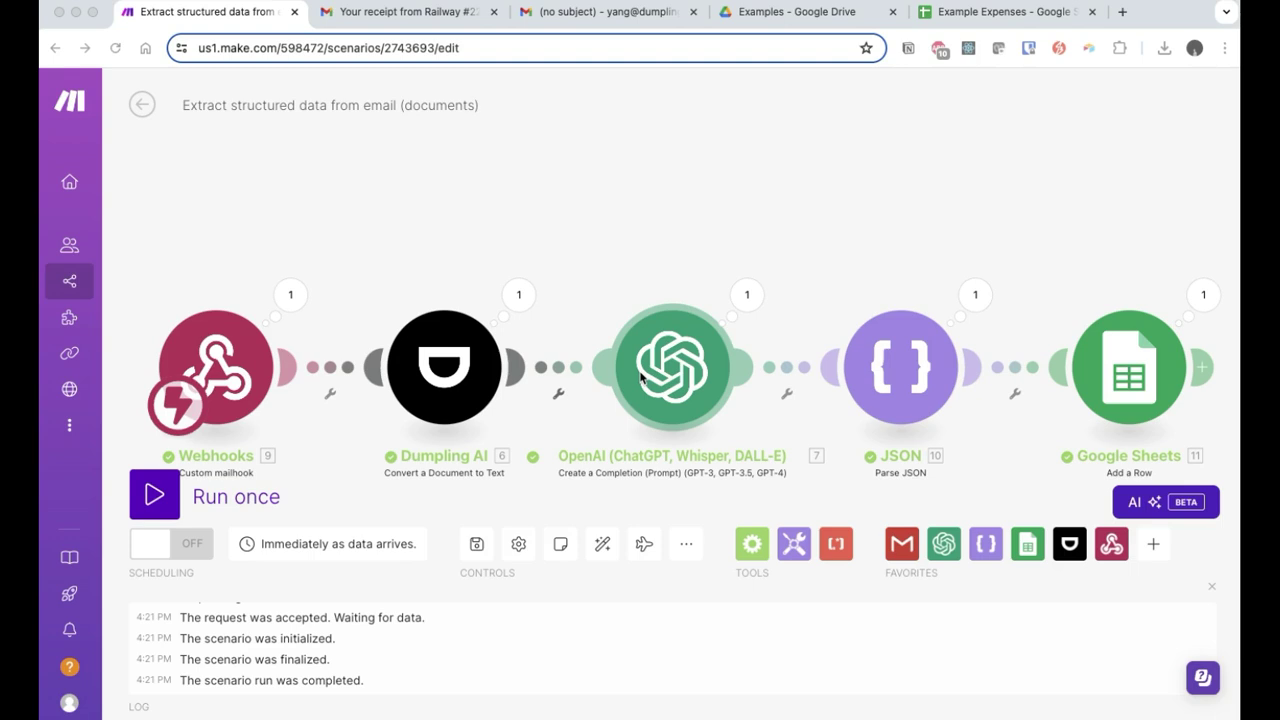
# Step: Inspect the first attachment's file details and binary data in the Webhooks module's run output
pyautogui.click(293, 295)
pyautogui.click(380, 387)
pyautogui.click(397, 406)
pyautogui.click(462, 401)
pyautogui.doubleClick(530, 402)
pyautogui.click(412, 470)
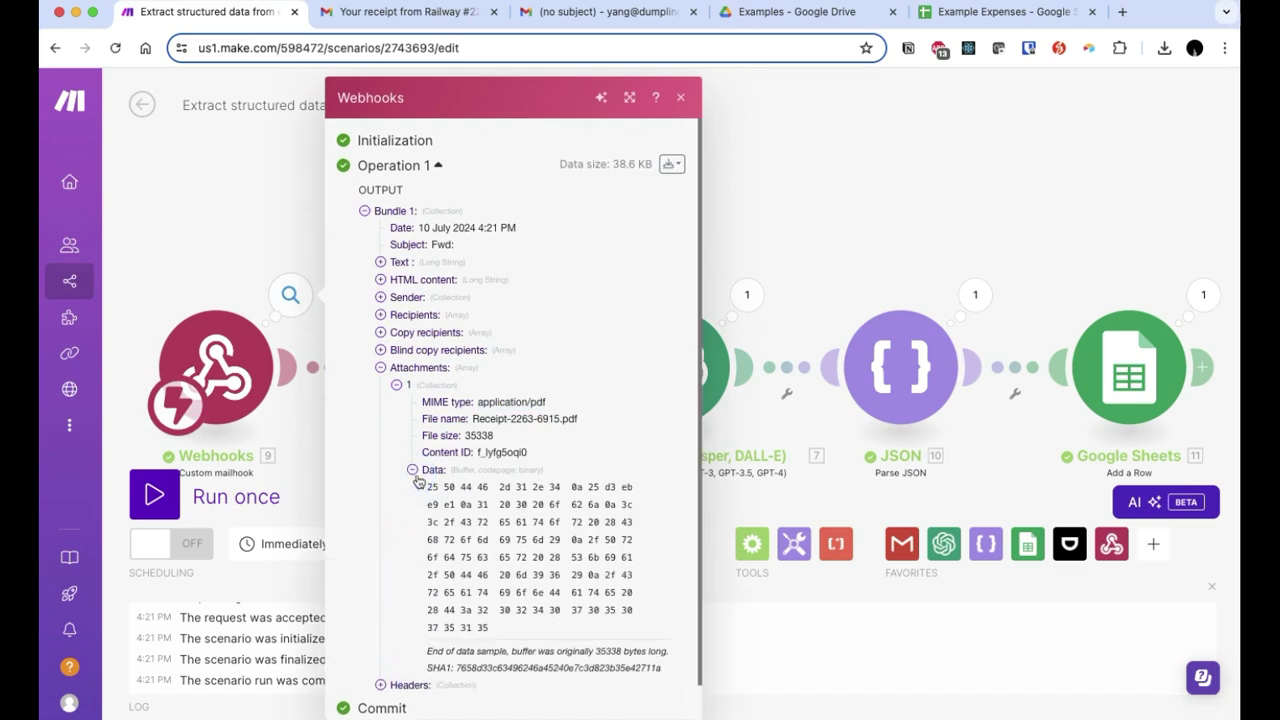
pyautogui.moveTo(414, 486); pyautogui.dragTo(606, 536)
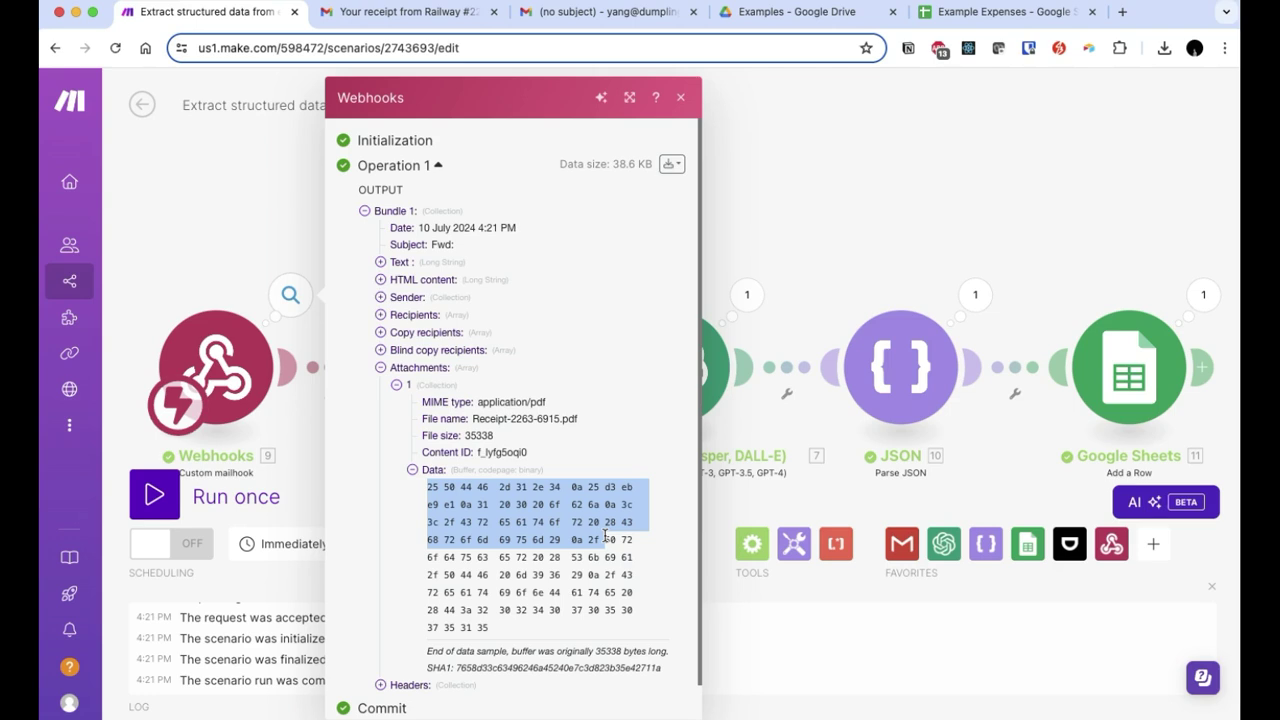
# Step: Compare the receipt PDF in Gmail with the binary attachment data in Make's Webhooks output and close the output
pyautogui.click(436, 15)
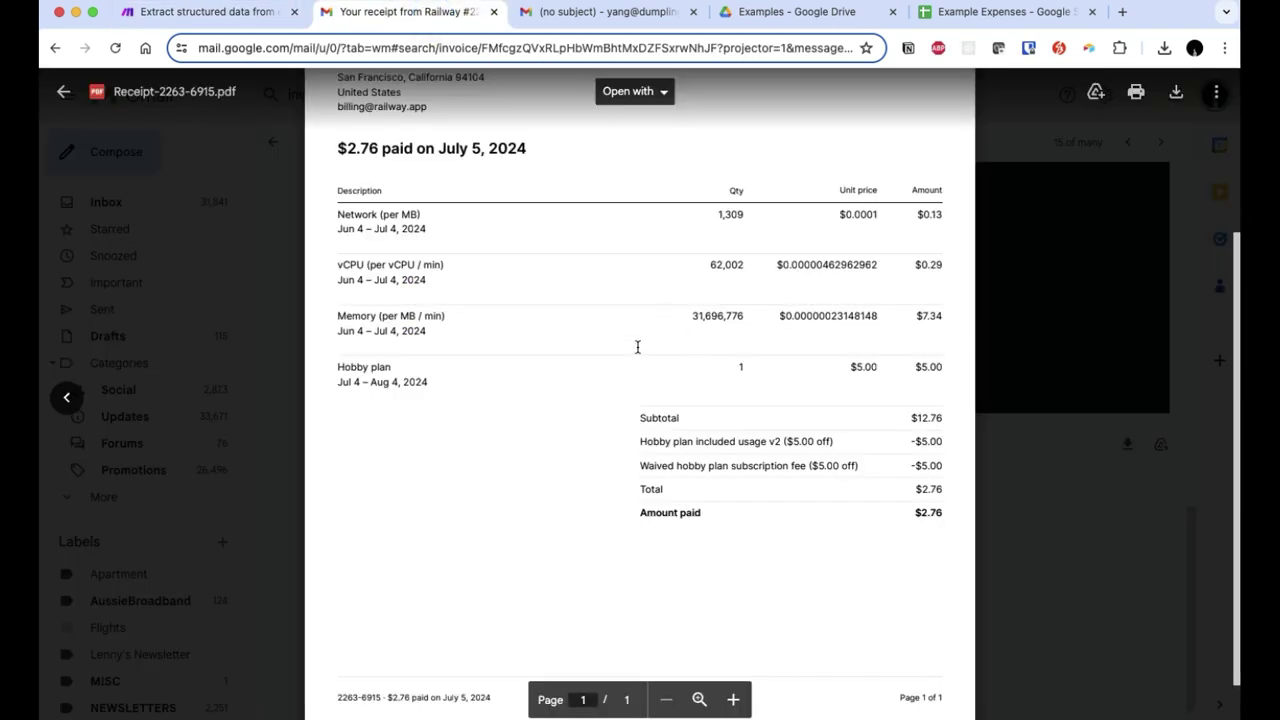
pyautogui.click(214, 14)
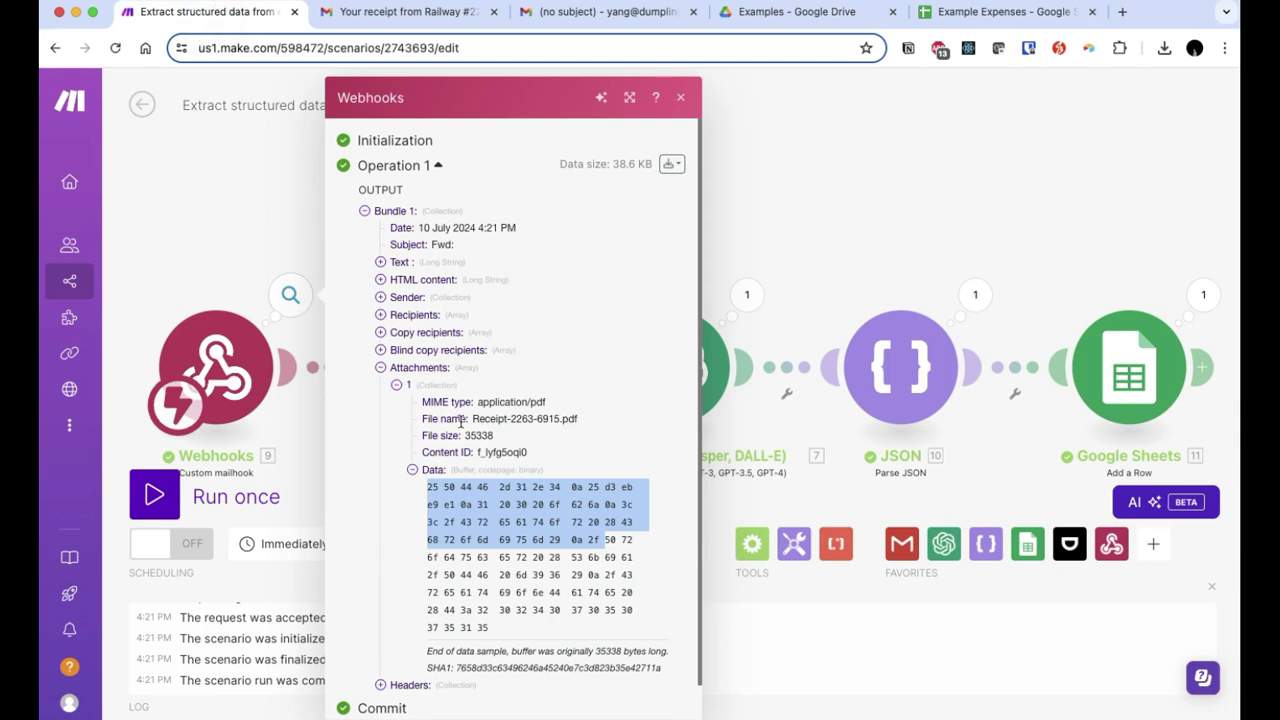
pyautogui.moveTo(426, 487); pyautogui.dragTo(605, 620)
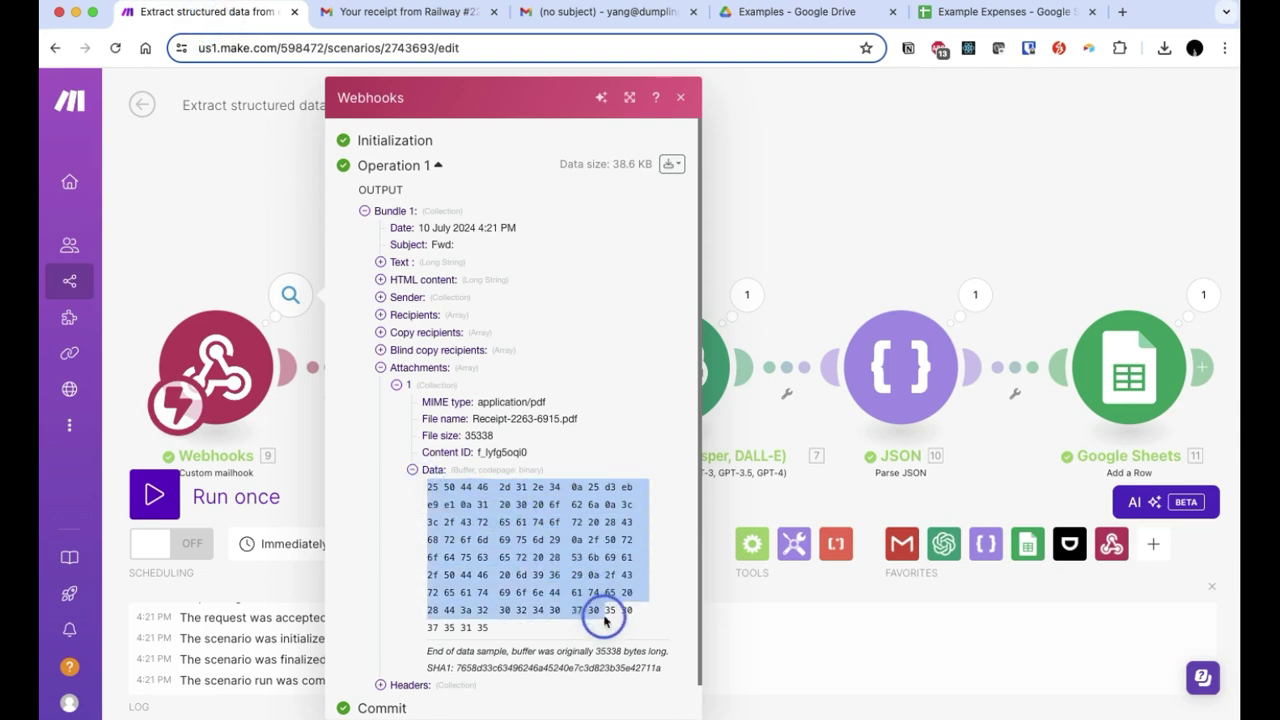
pyautogui.click(810, 228)
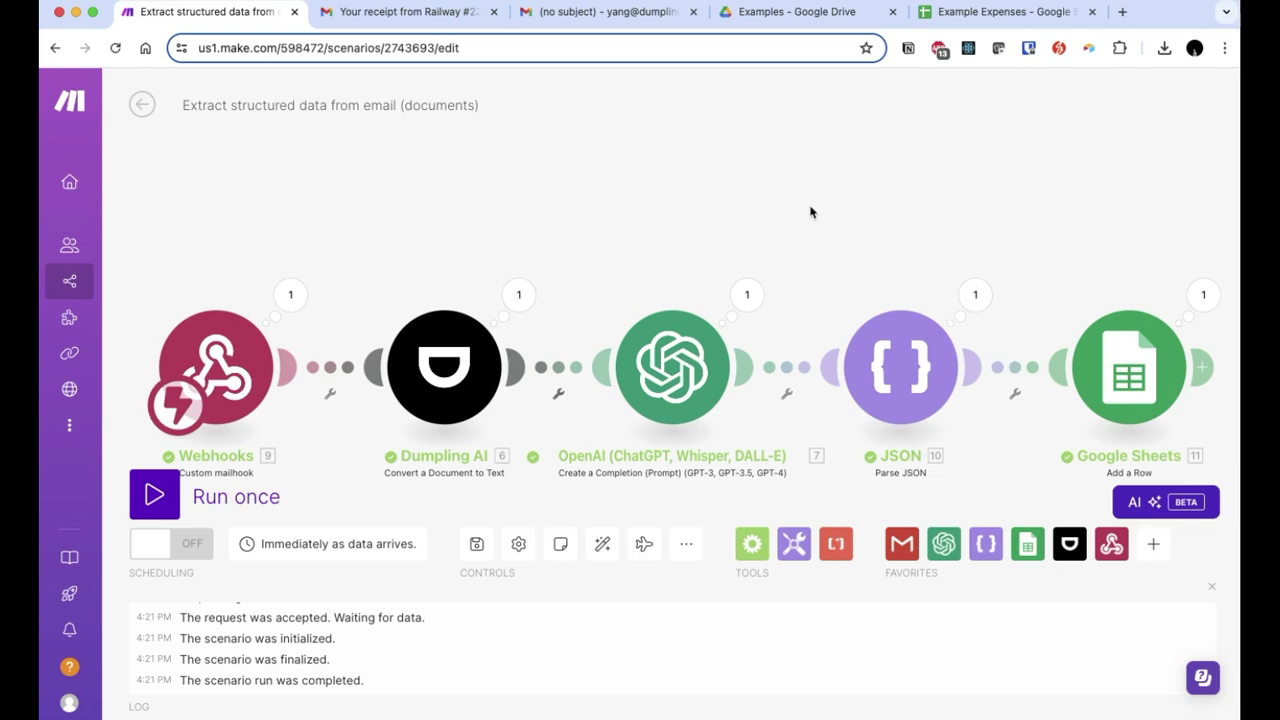
# Step: Browse the OpenAI modules that can be added to the scenario, including the AI and file actions
pyautogui.click(1153, 543)
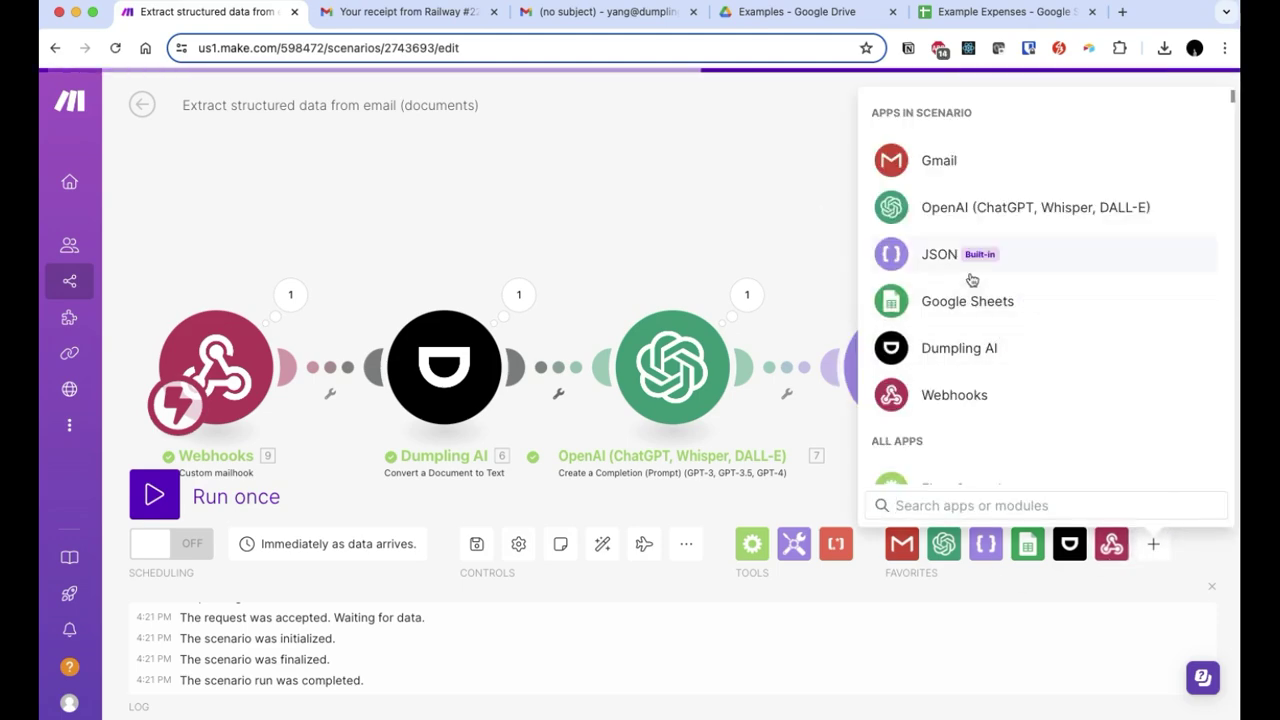
pyautogui.click(953, 210)
pyautogui.scroll(-3, 1047, 335)
pyautogui.scroll(3, 1049, 331)
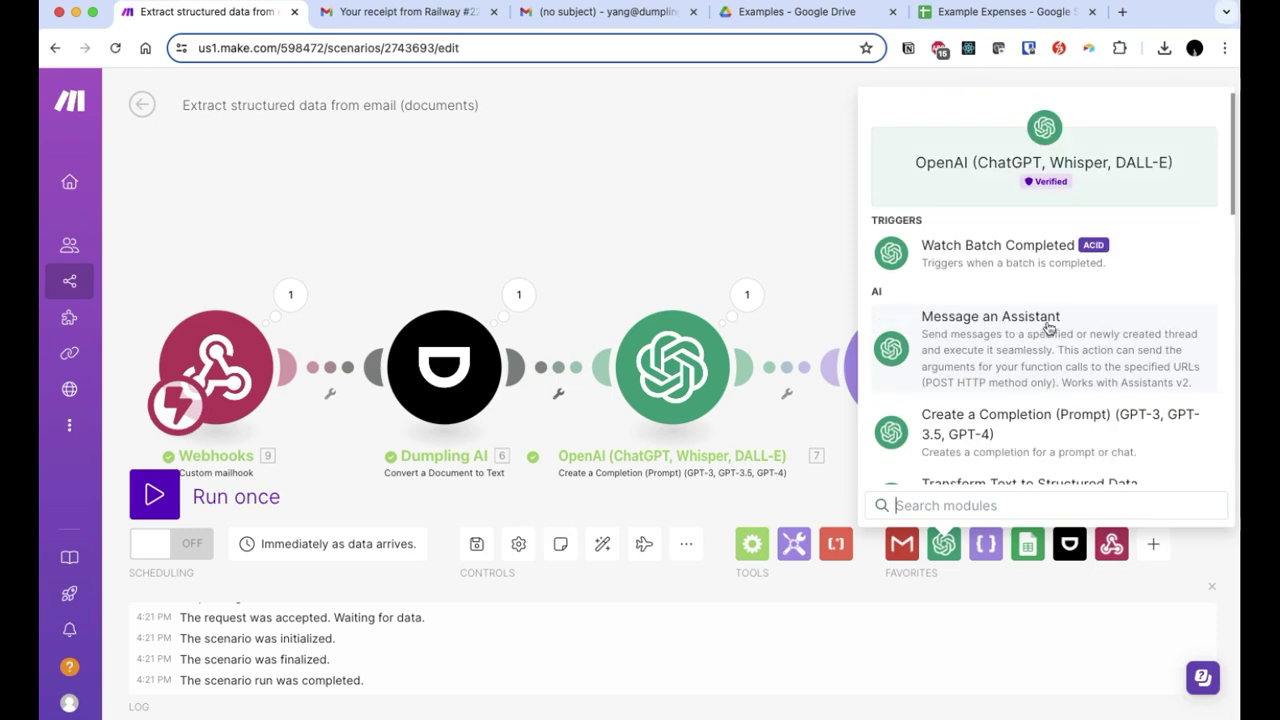
pyautogui.scroll(-10, 1000, 365)
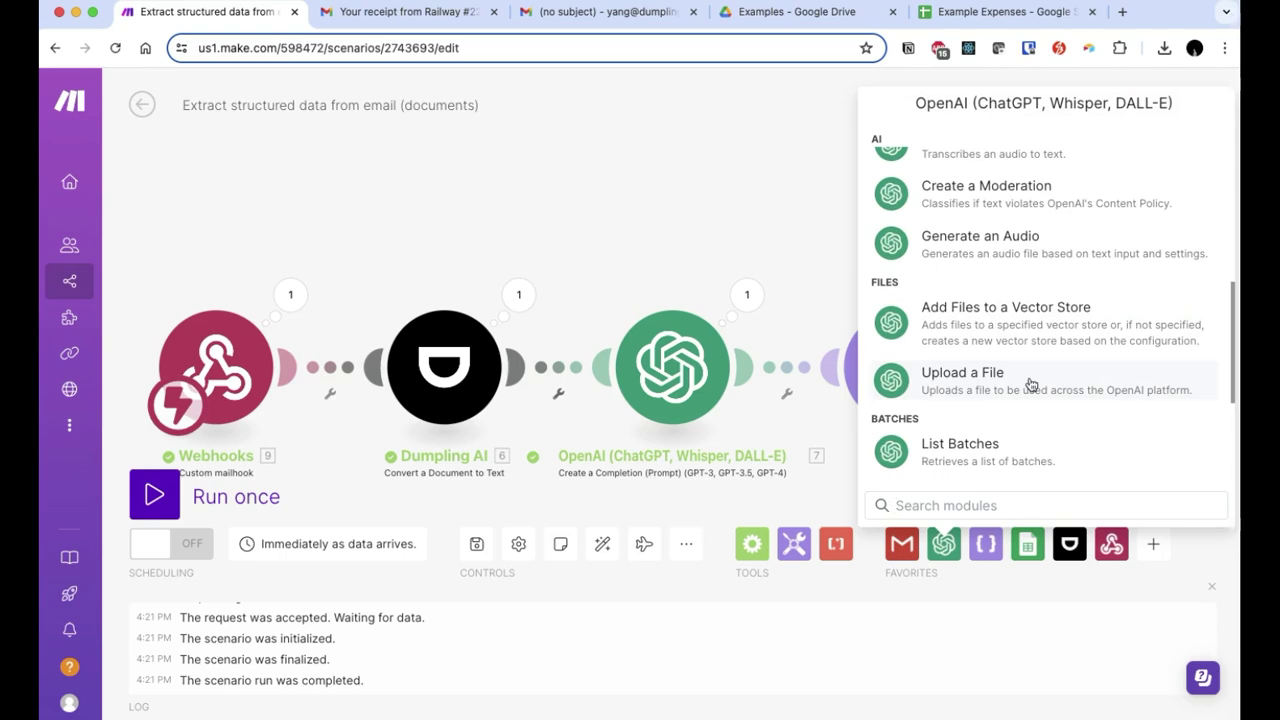
pyautogui.scroll(5, 1085, 370)
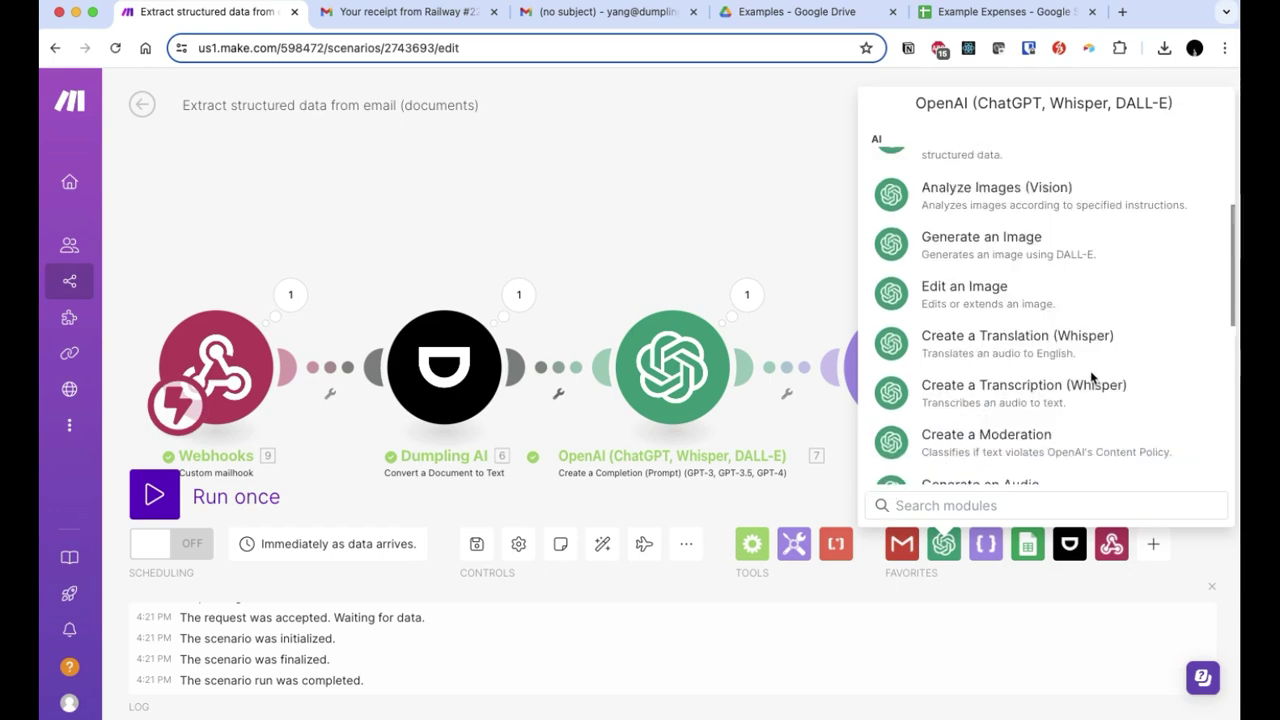
pyautogui.scroll(5, 1092, 377)
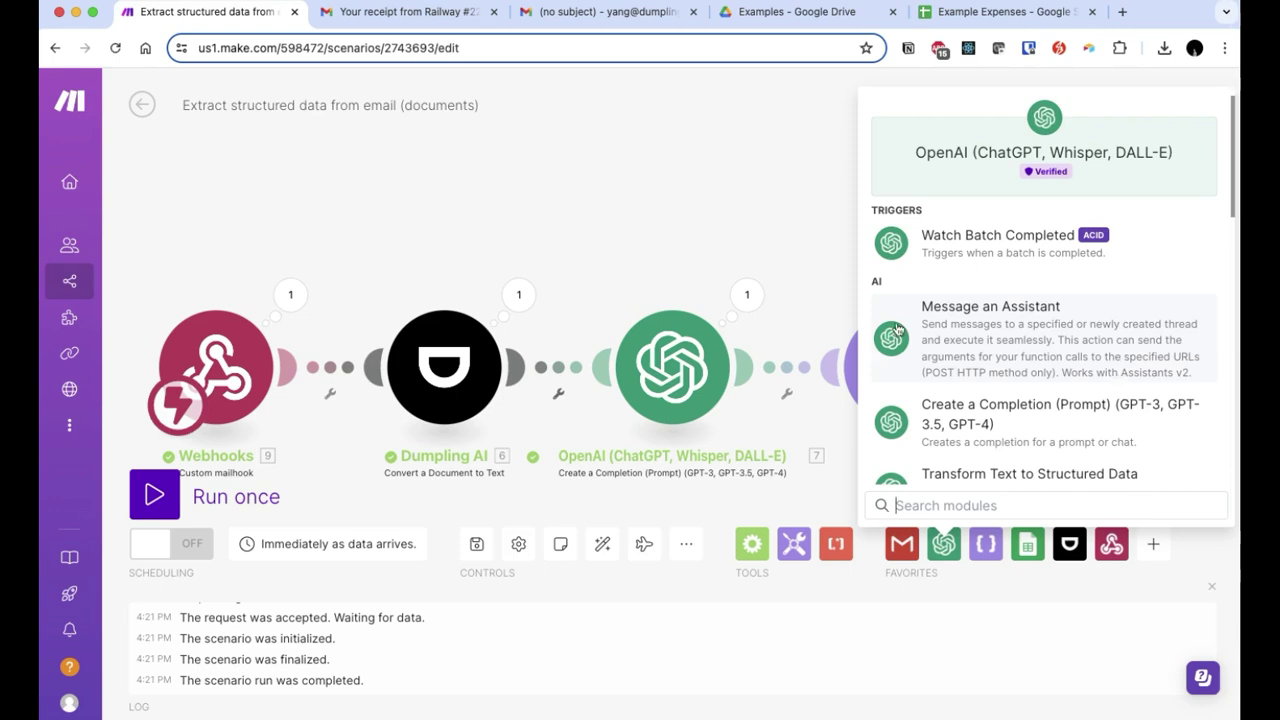
pyautogui.click(651, 230)
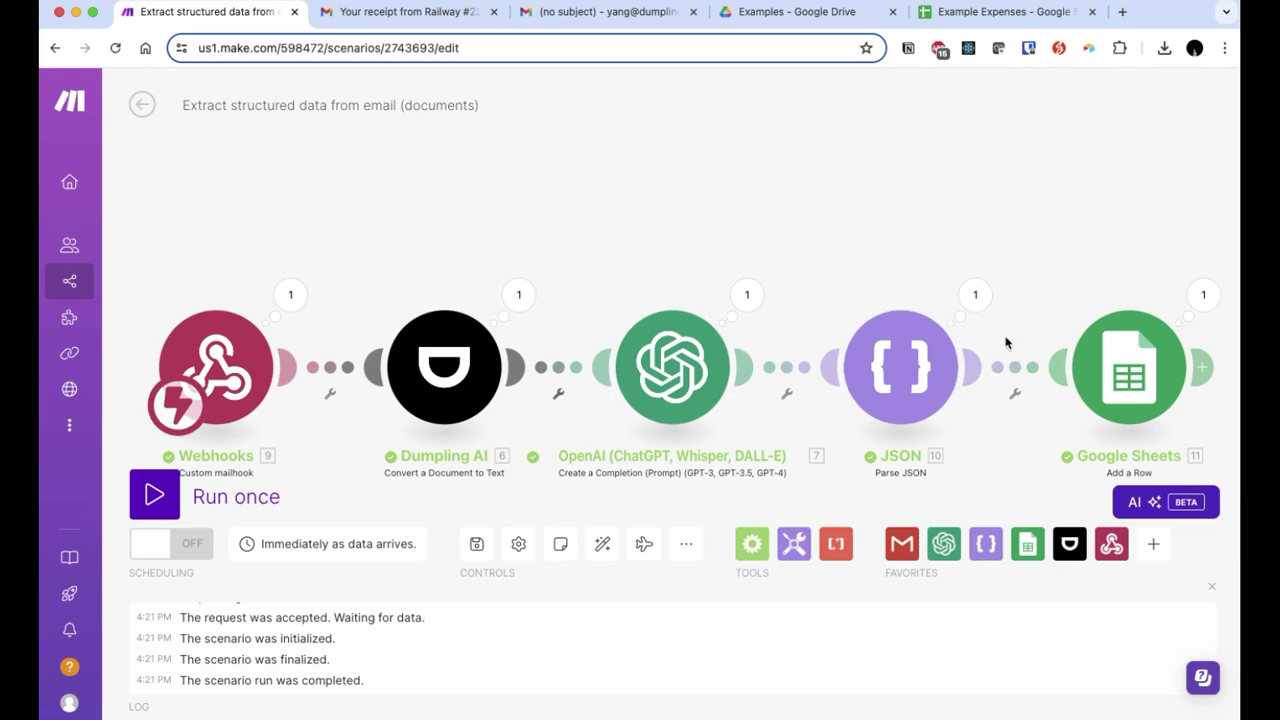
# Step: Review the receipt PDF in Gmail and the Example Expenses spreadsheet in Google Sheets, returning to the Make scenario
pyautogui.click(410, 14)
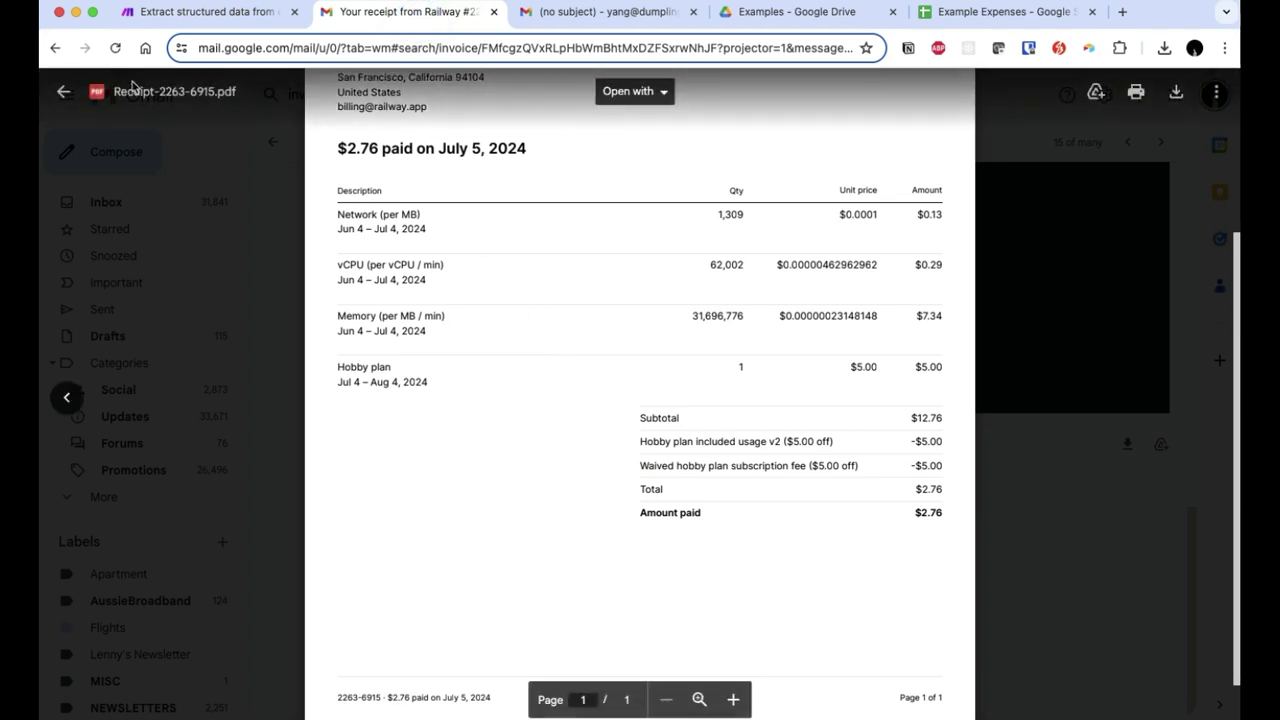
pyautogui.click(175, 20)
pyautogui.click(952, 12)
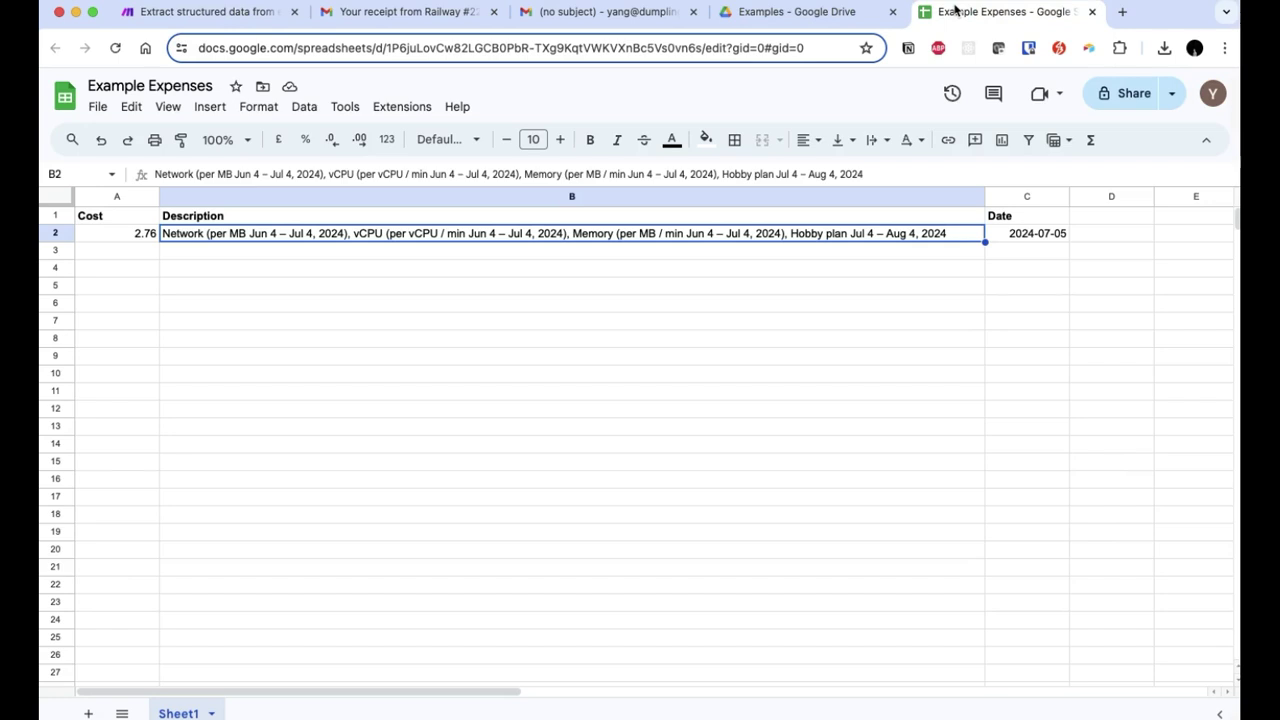
pyautogui.click(190, 13)
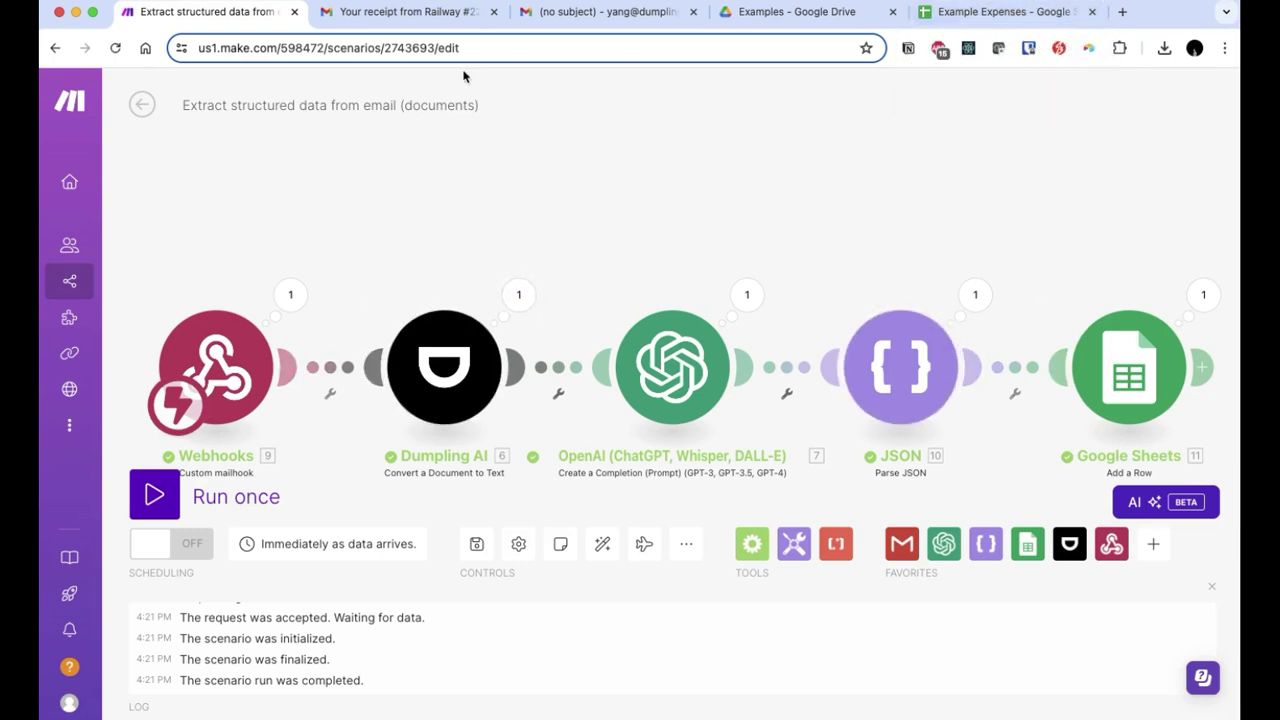
pyautogui.click(415, 14)
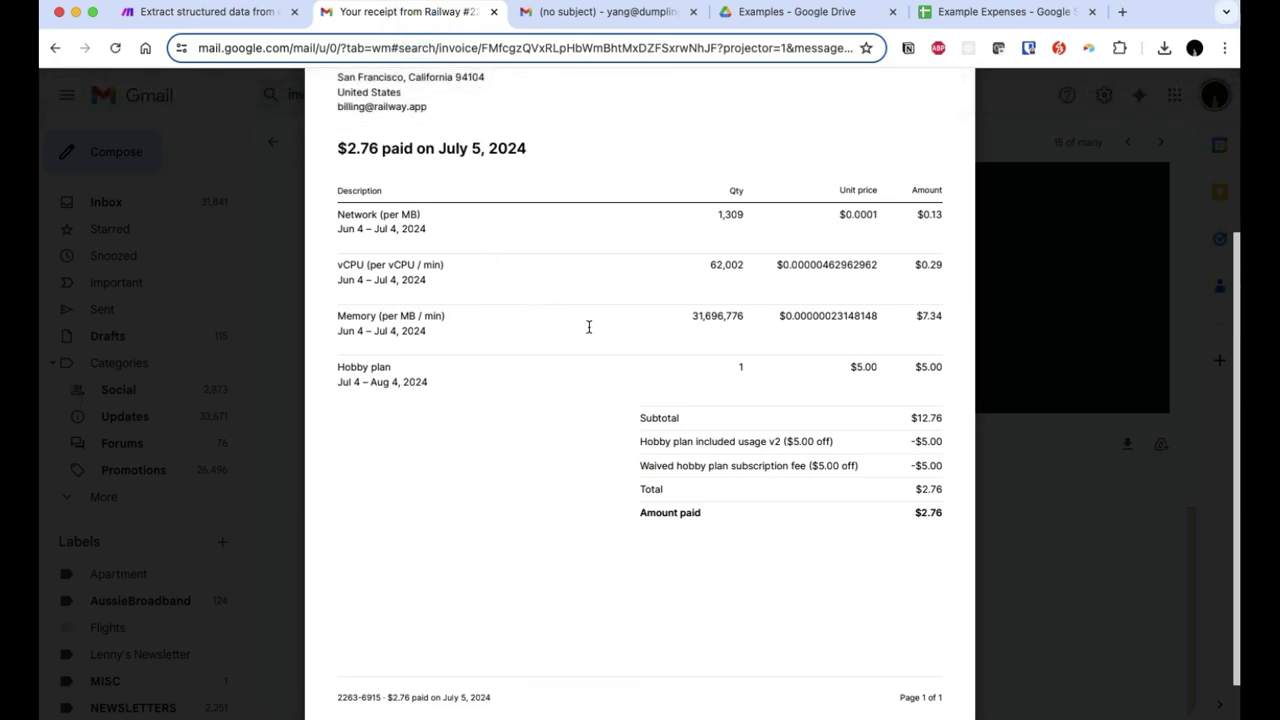
pyautogui.click(195, 13)
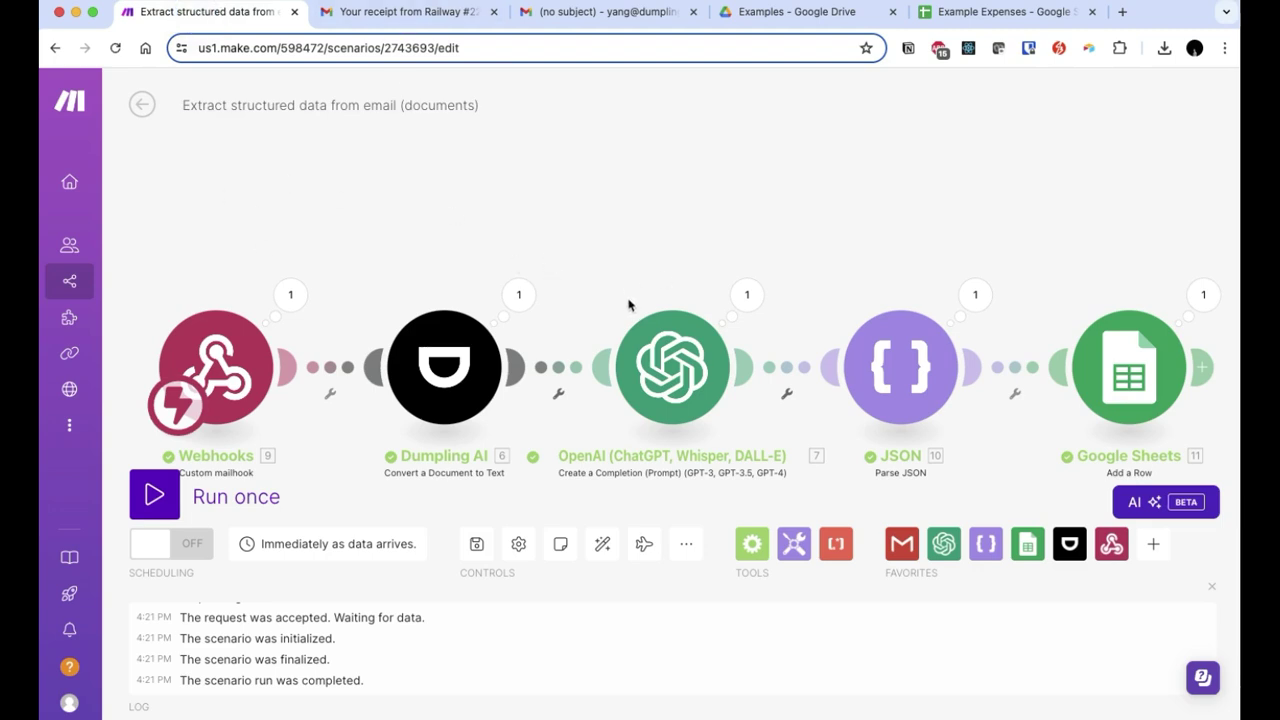
# Step: Examine the Cost, Description and Date entries in the Example Expenses spreadsheet and return to the Make scenario
pyautogui.click(945, 14)
pyautogui.click(360, 258)
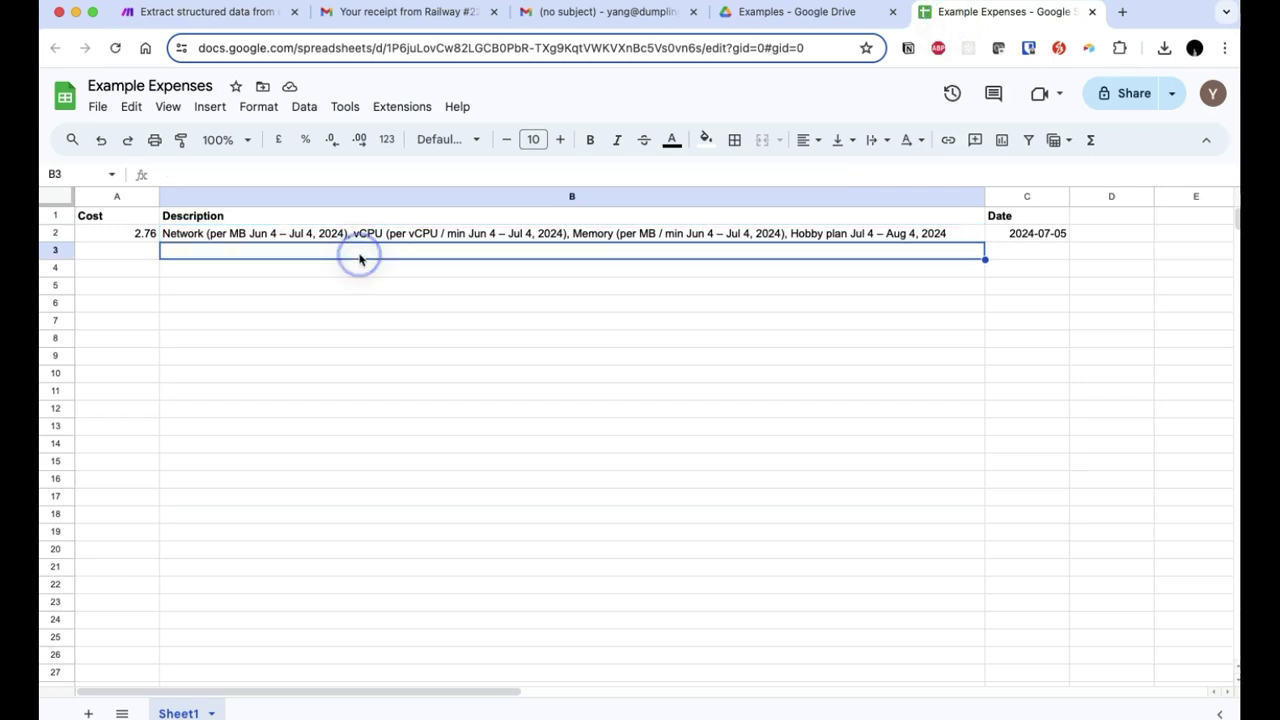
pyautogui.press('Up')
pyautogui.press('Left')
pyautogui.press('Right')
pyautogui.press('Right')
pyautogui.press('Left')
pyautogui.press('Left')
pyautogui.press('Up')
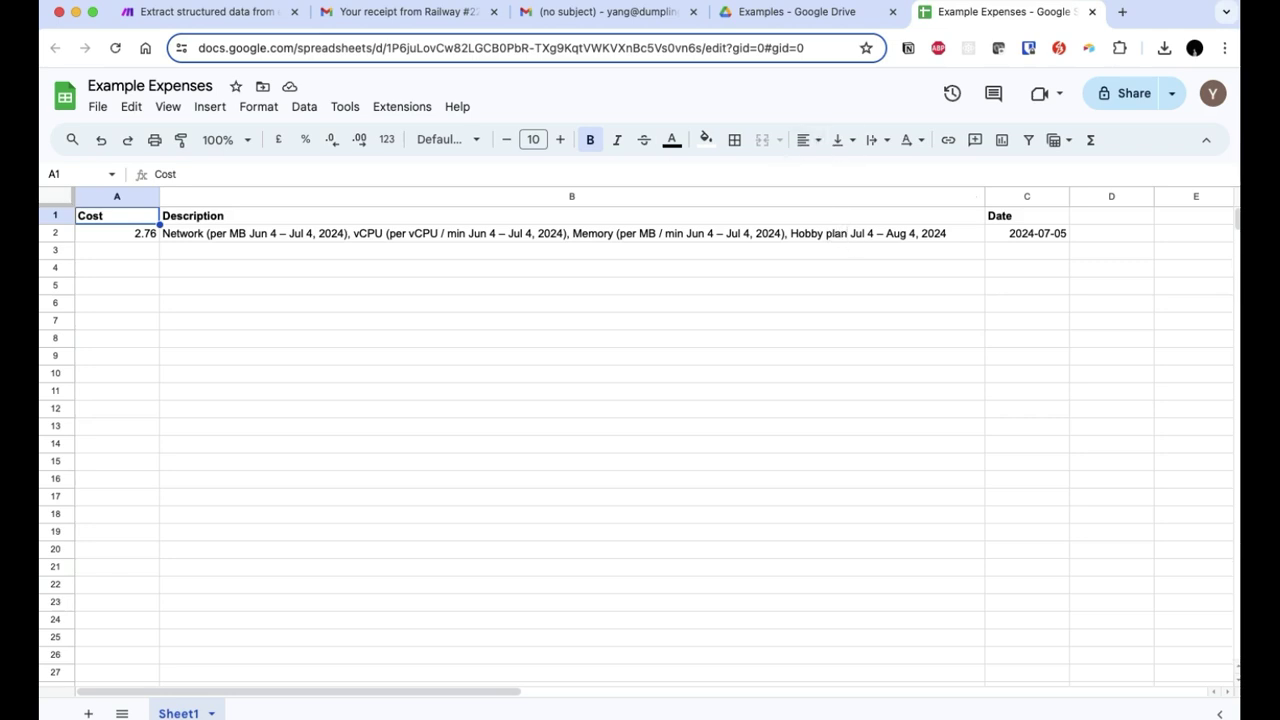
pyautogui.click(232, 17)
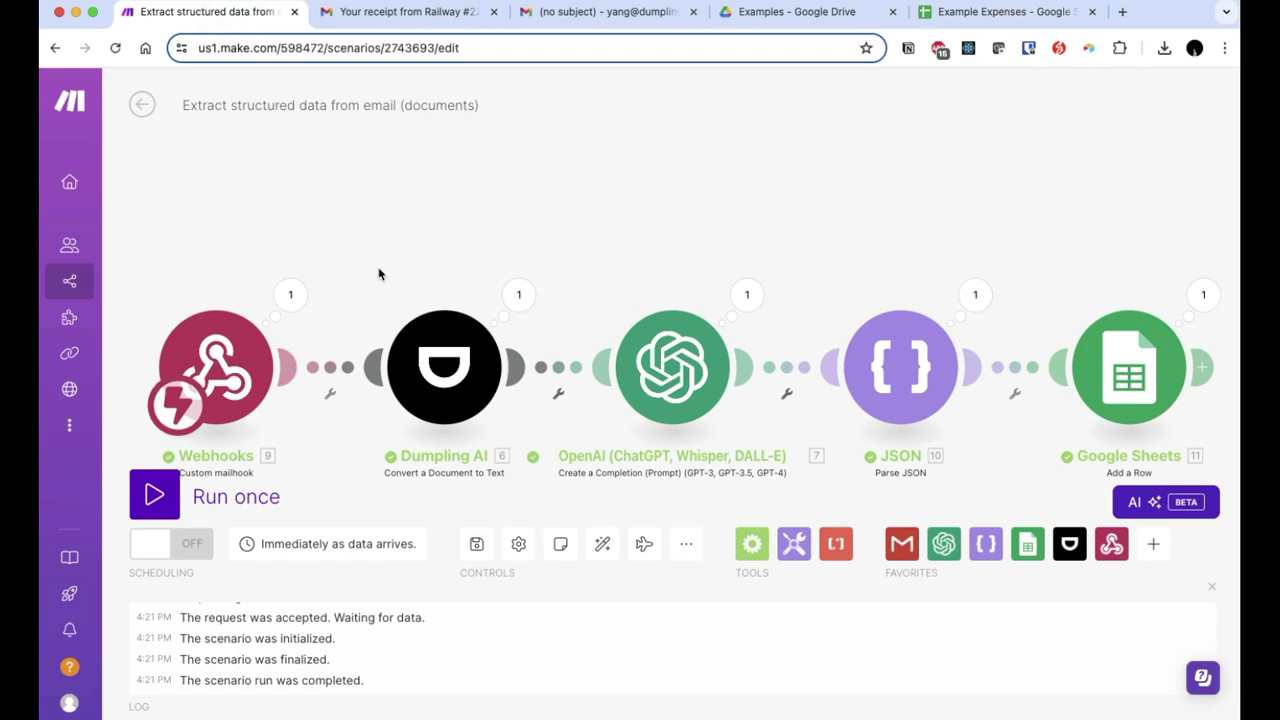
# Step: Check the mailhook settings and read the first attachment's MIME type and file name in the Webhooks run output
pyautogui.click(258, 341)
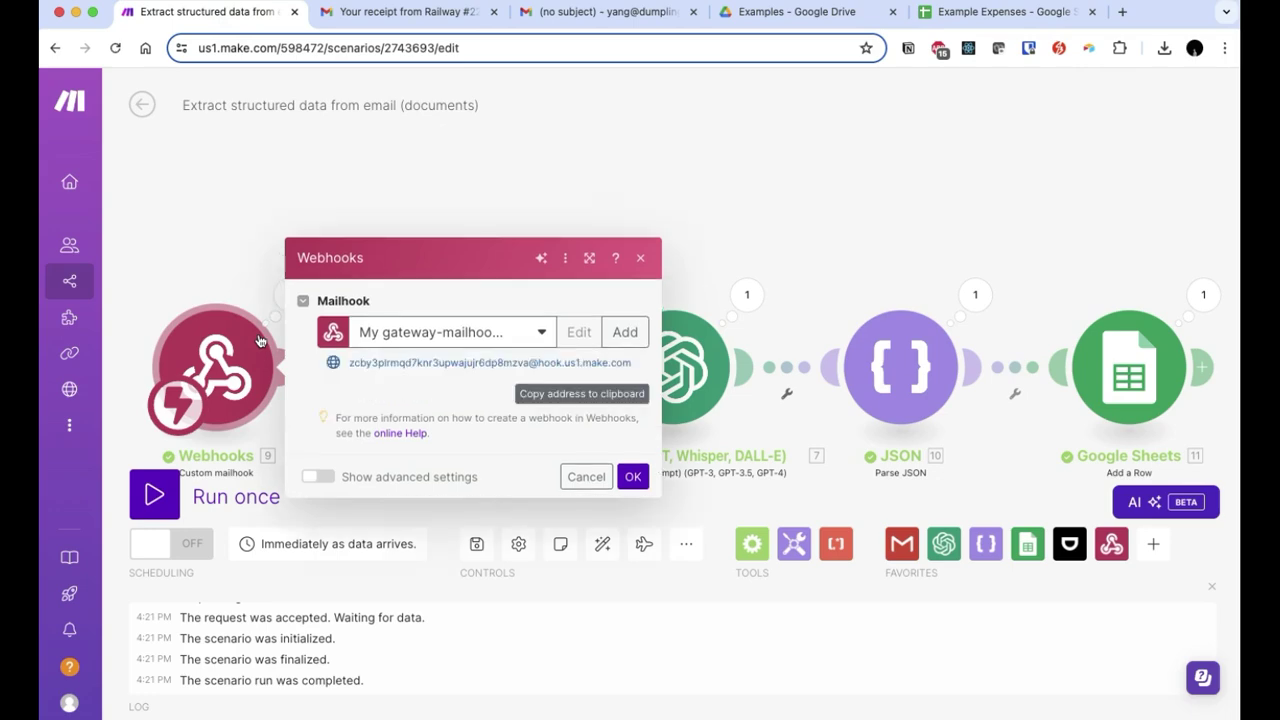
pyautogui.click(214, 246)
pyautogui.click(292, 296)
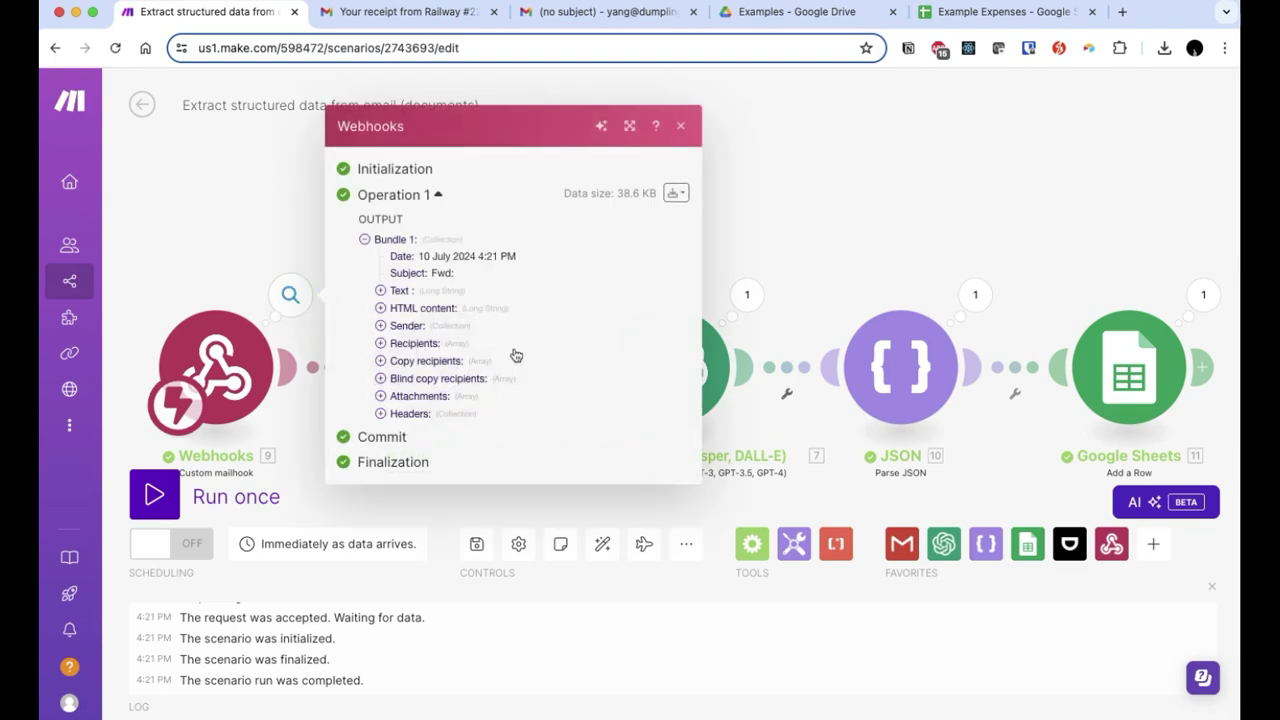
pyautogui.click(380, 396)
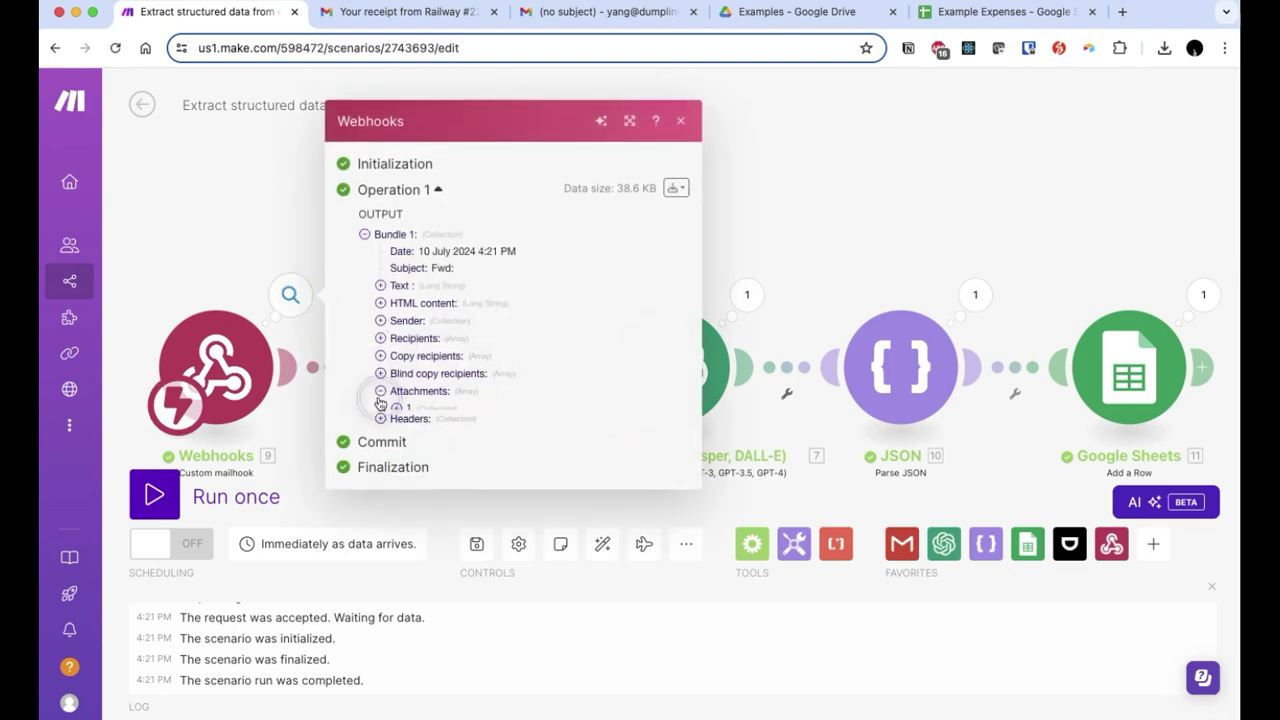
pyautogui.click(395, 405)
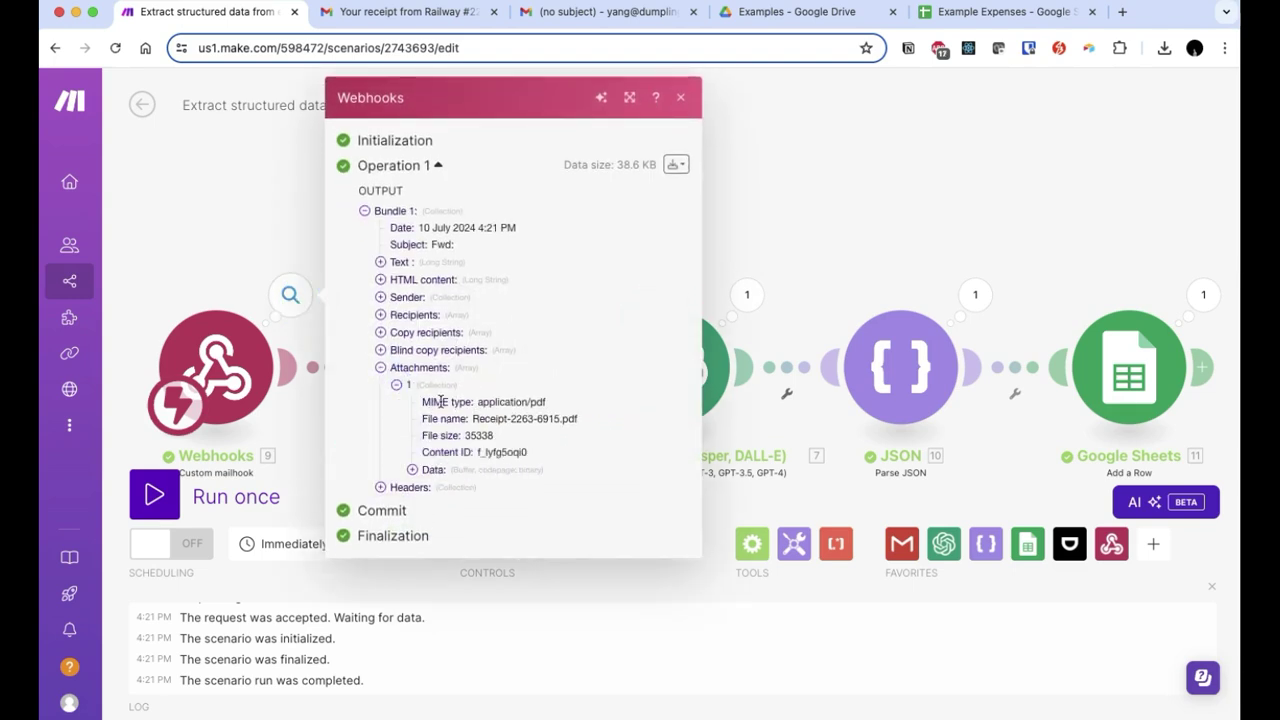
pyautogui.click(431, 405)
pyautogui.moveTo(431, 405); pyautogui.dragTo(448, 425)
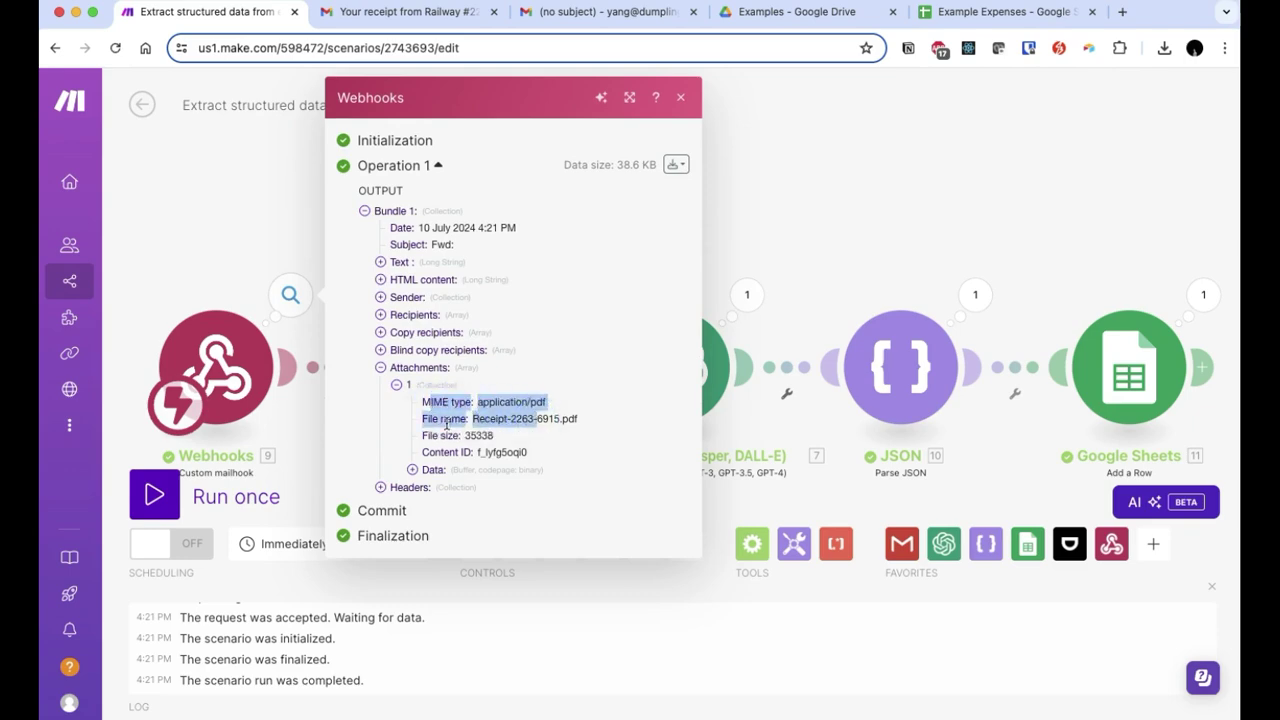
pyautogui.click(443, 418)
# Step: Expand the attachment's Data field, highlight its binary content and close the Webhooks output
pyautogui.click(411, 470)
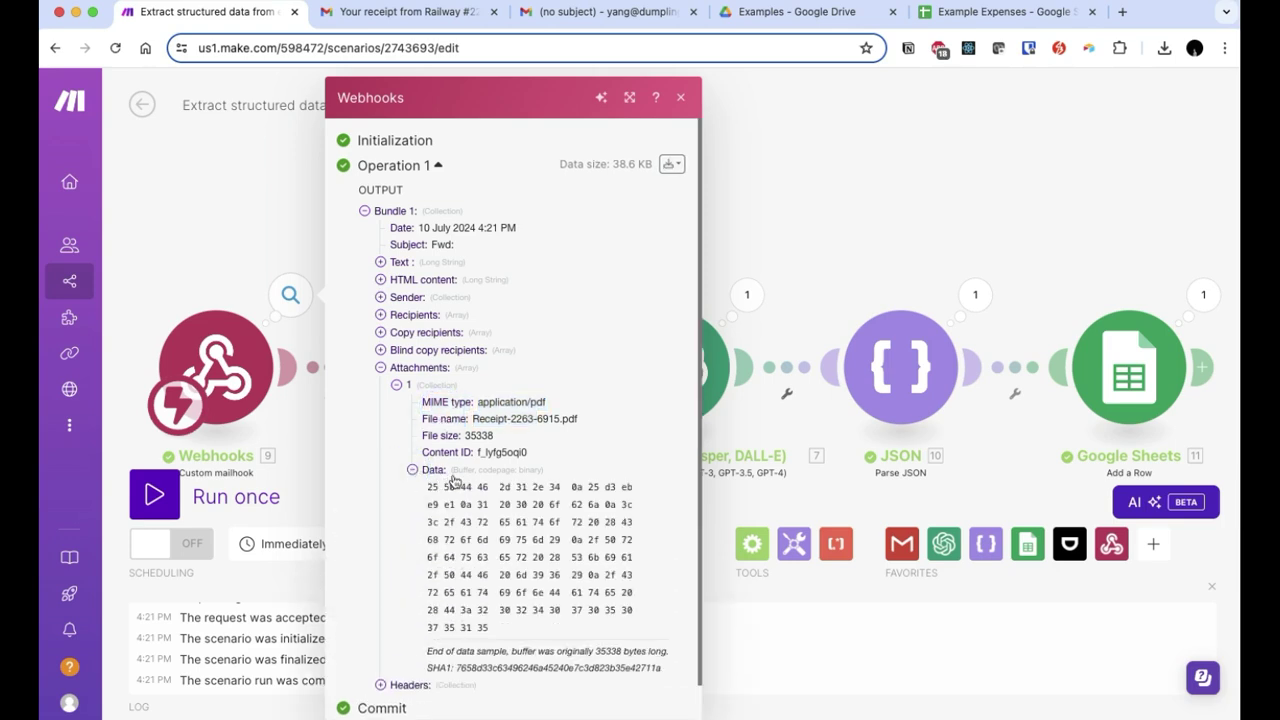
pyautogui.moveTo(413, 483); pyautogui.dragTo(541, 542)
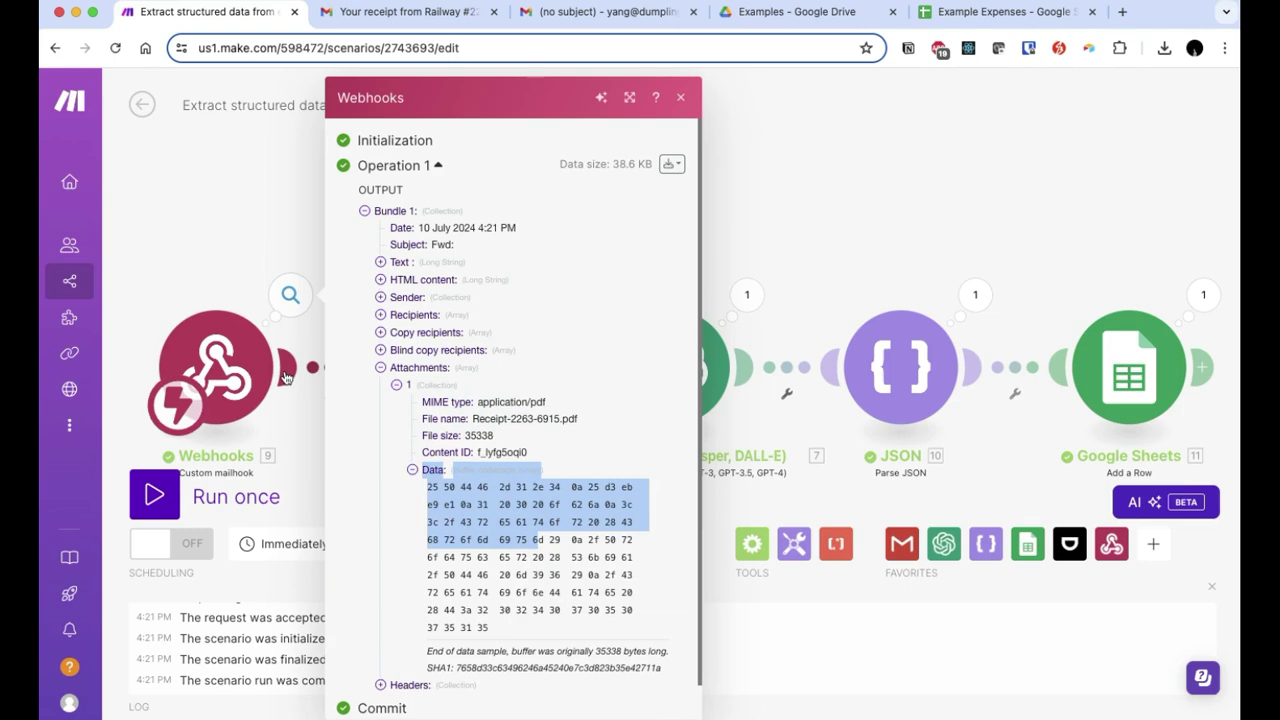
pyautogui.click(214, 229)
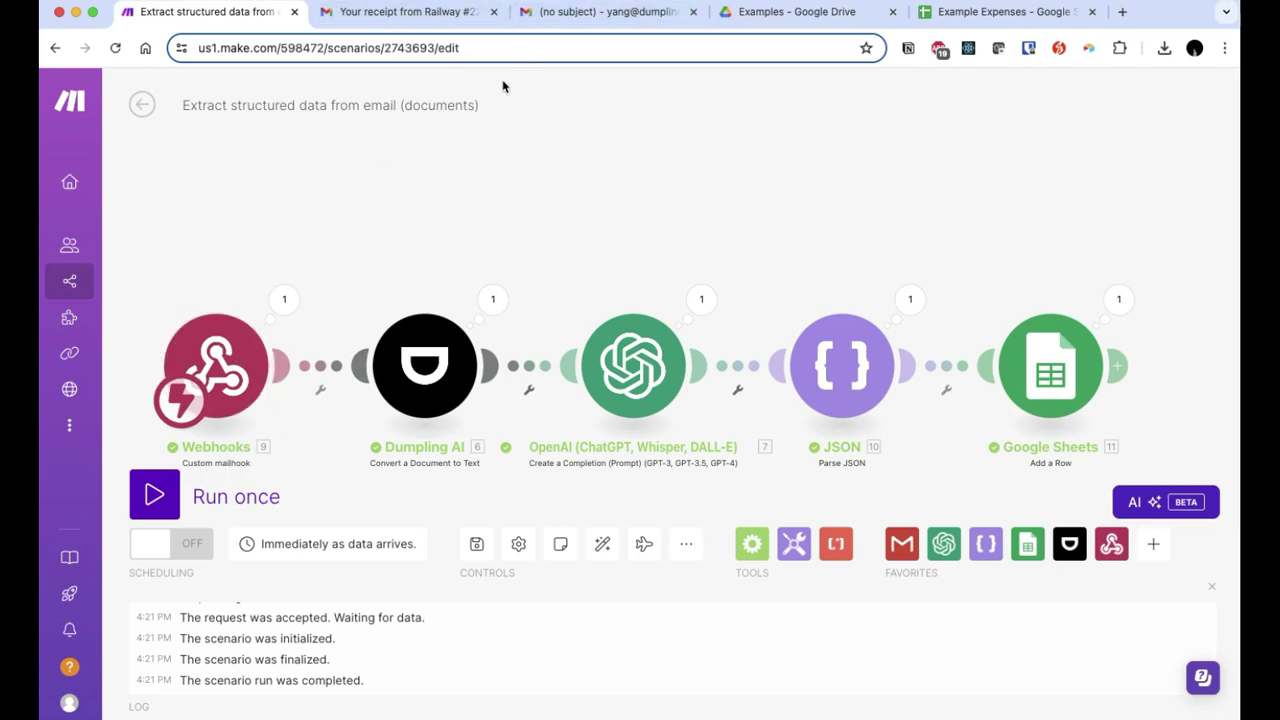
# Step: Look over the receipt PDF in Gmail and the Webhooks module's mailhook settings in Make
pyautogui.click(415, 12)
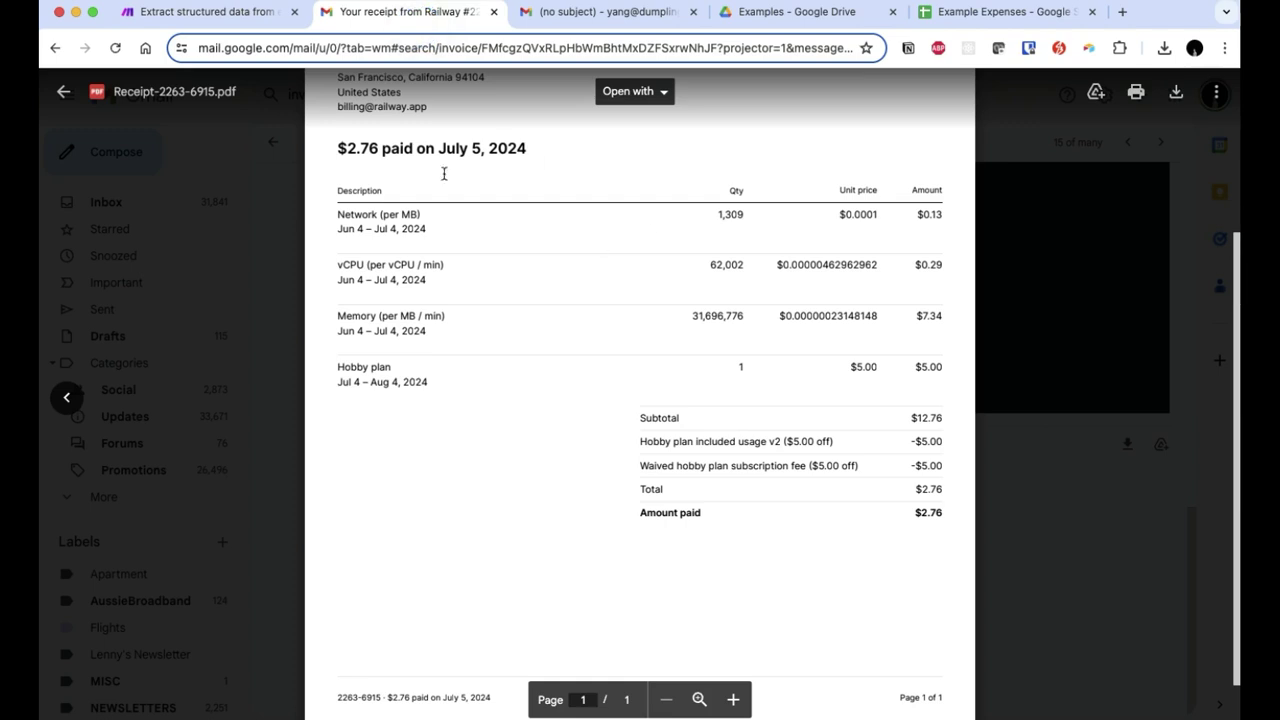
pyautogui.click(205, 14)
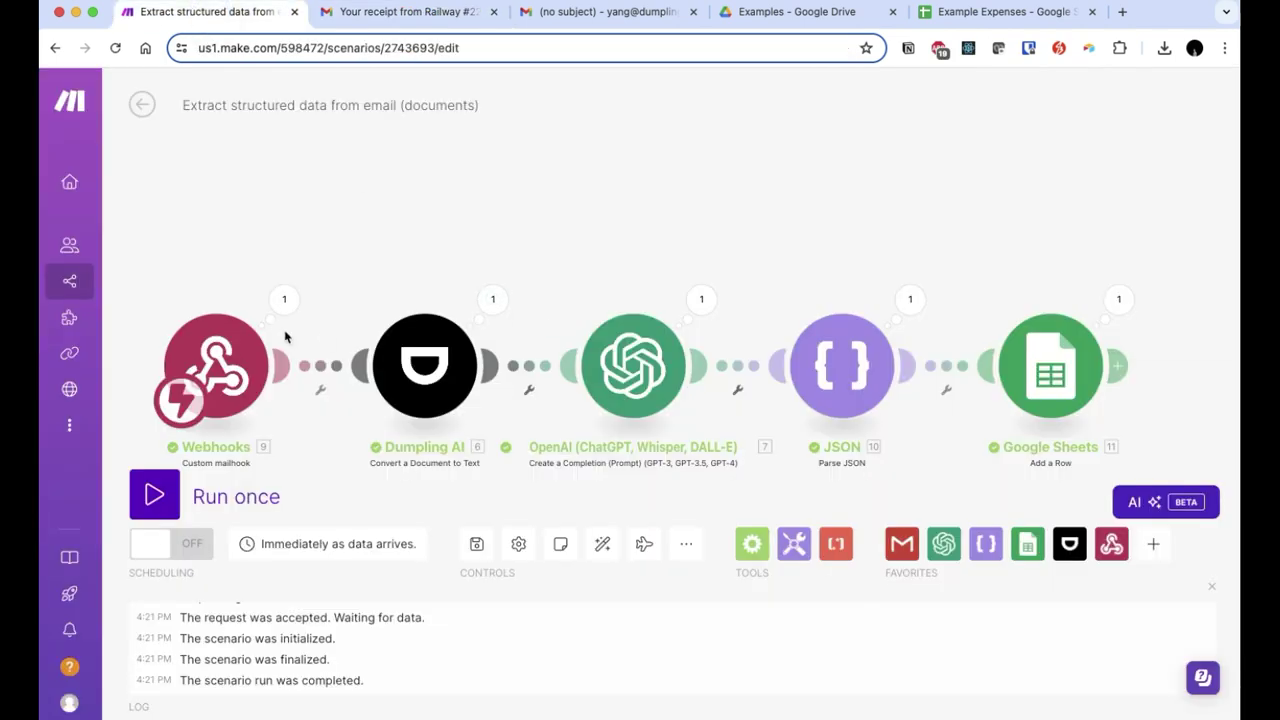
pyautogui.click(260, 342)
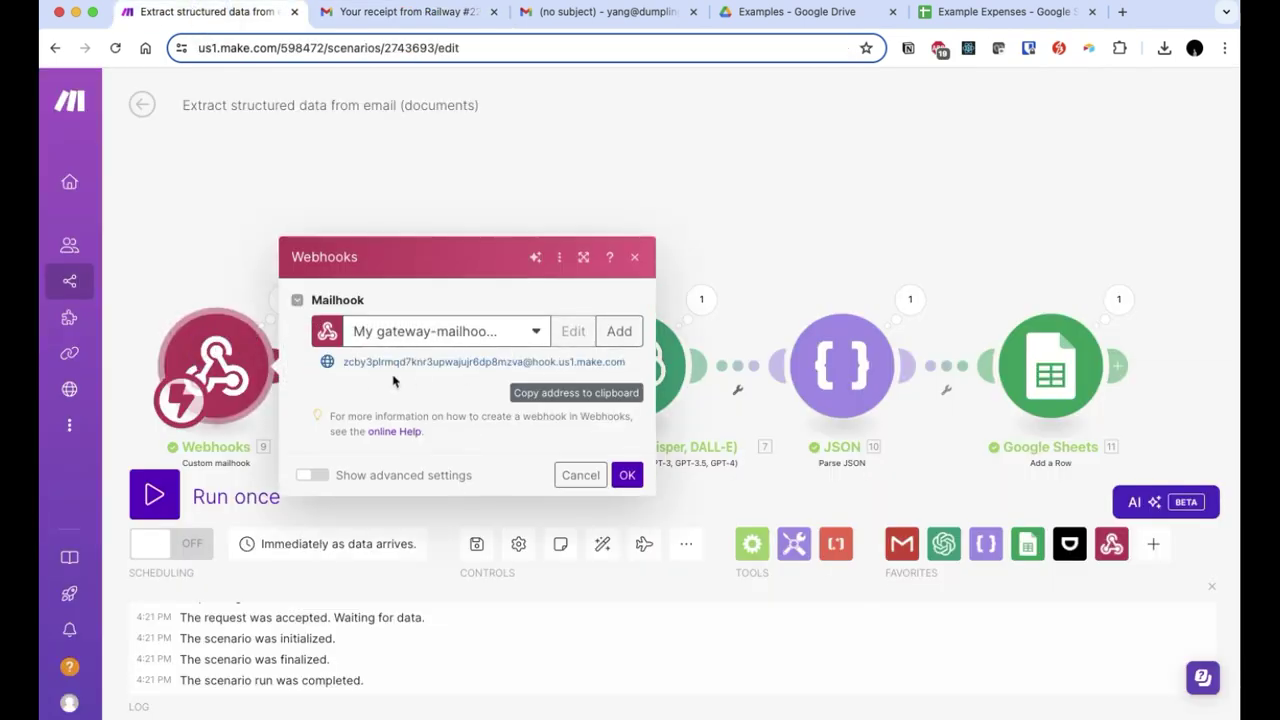
pyautogui.click(207, 173)
# Step: Open the Webhooks run output again and expand the first attachment down to its binary data
pyautogui.click(284, 296)
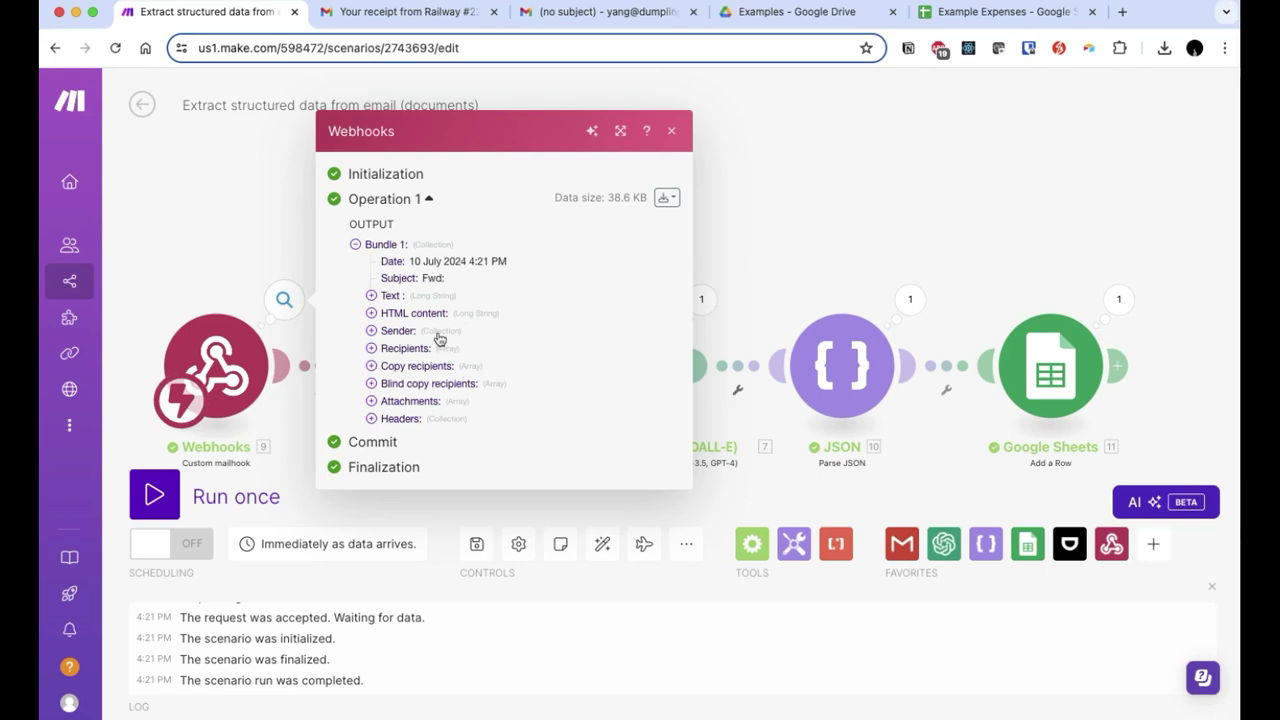
pyautogui.click(206, 229)
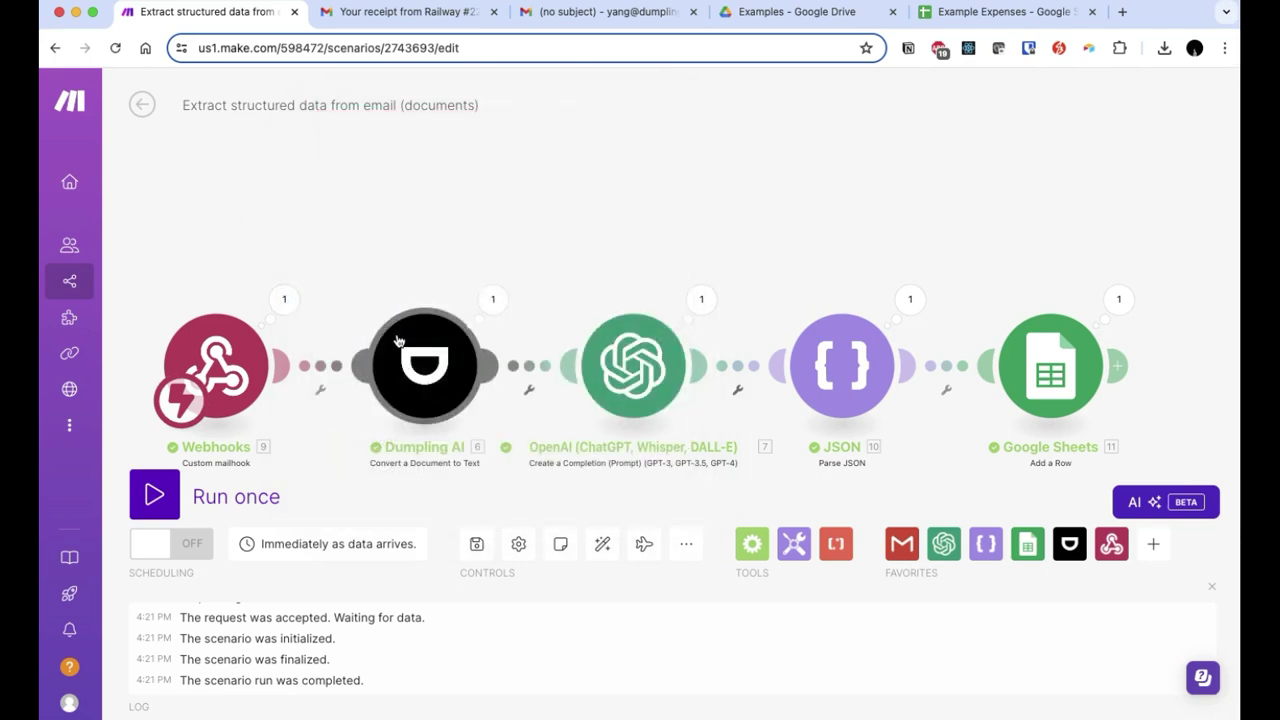
pyautogui.click(284, 298)
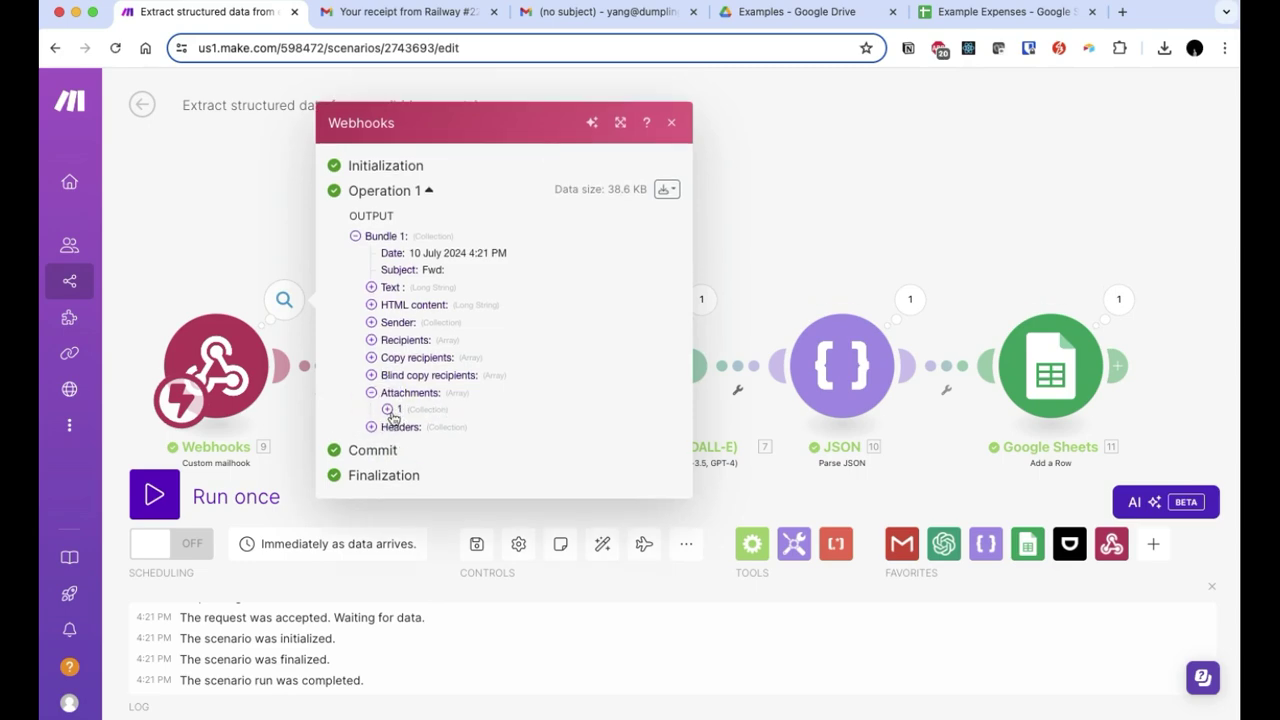
pyautogui.click(382, 402)
pyautogui.click(403, 470)
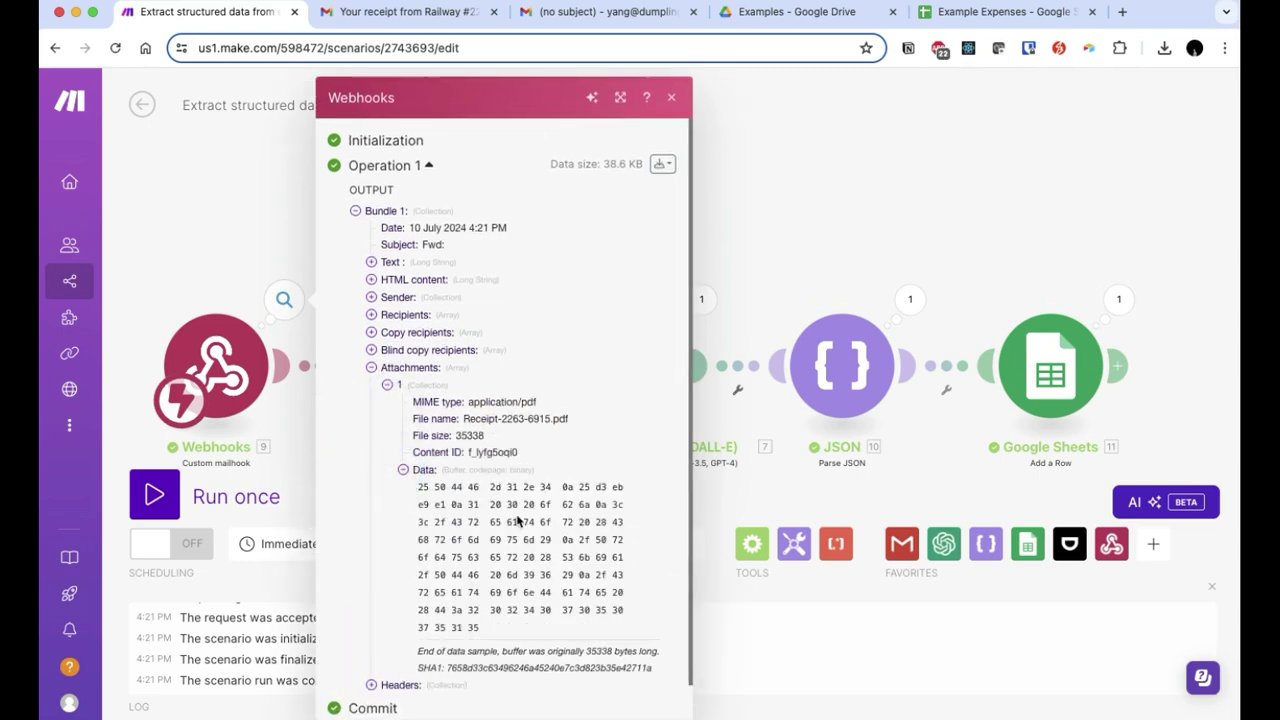
# Step: Close the Webhooks output and check the Dumpling AI module's connection, file input method and file mapping
pyautogui.click(220, 232)
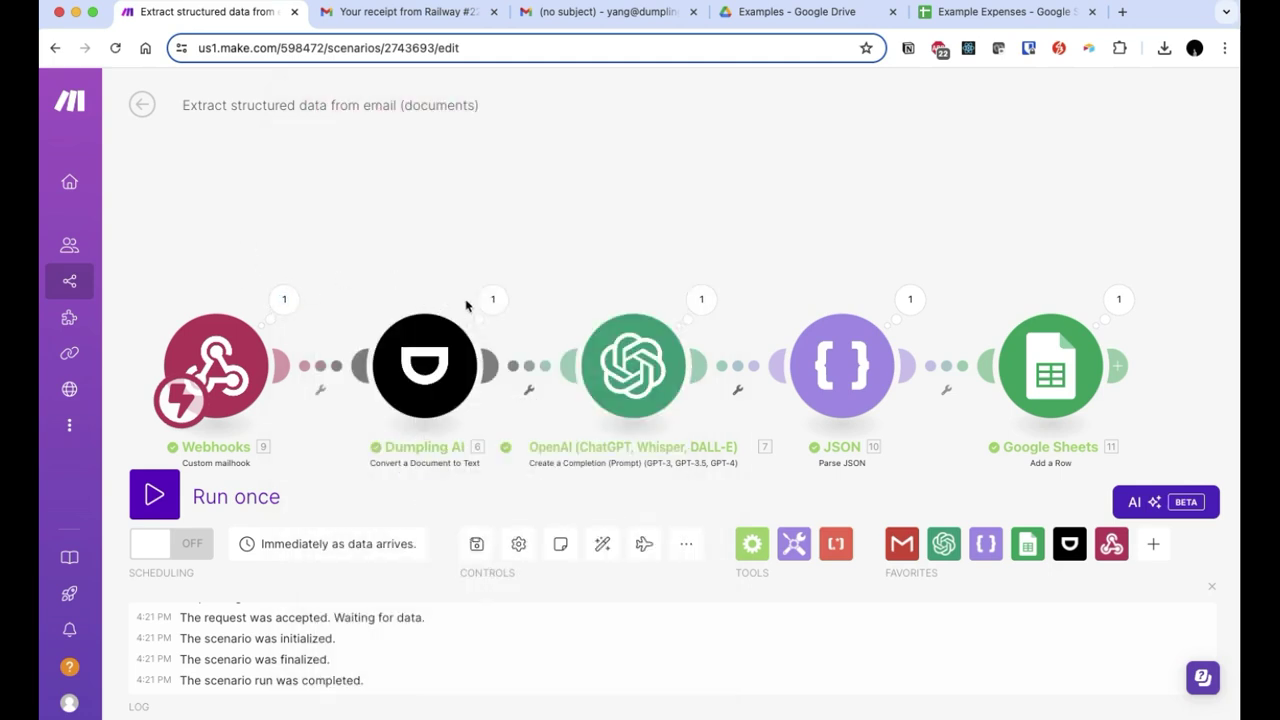
pyautogui.click(418, 369)
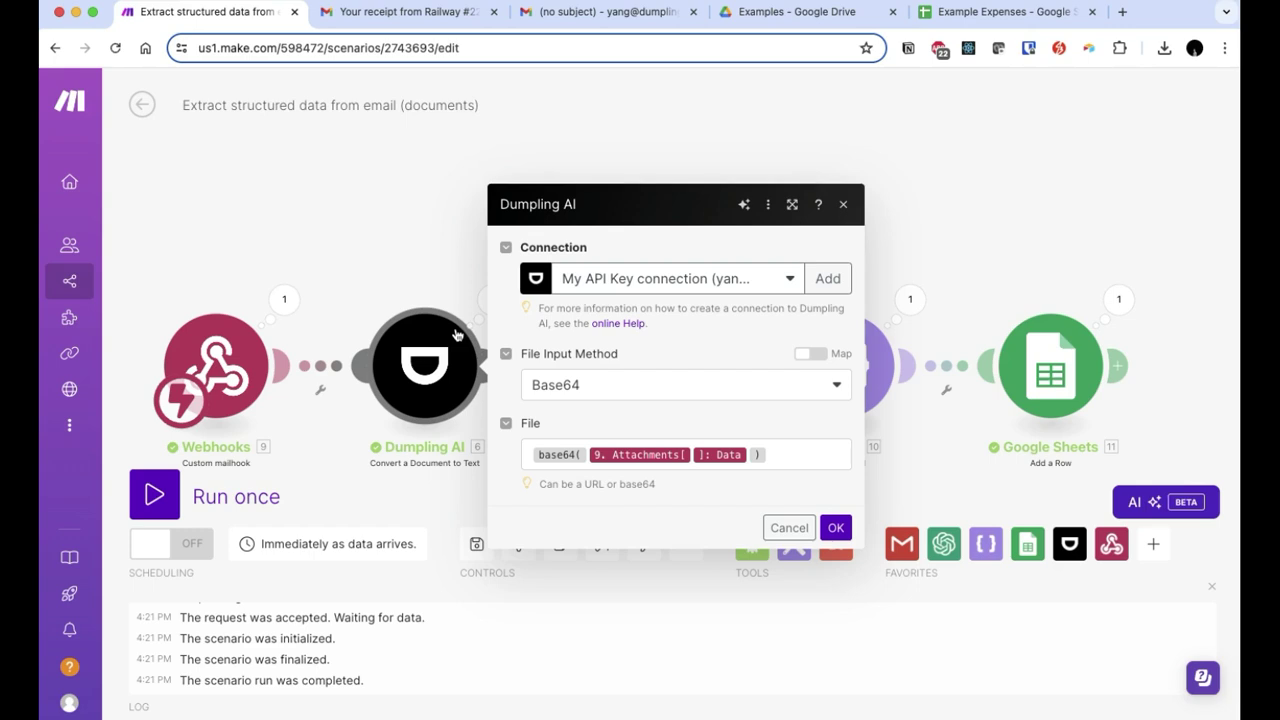
pyautogui.click(446, 274)
pyautogui.click(470, 355)
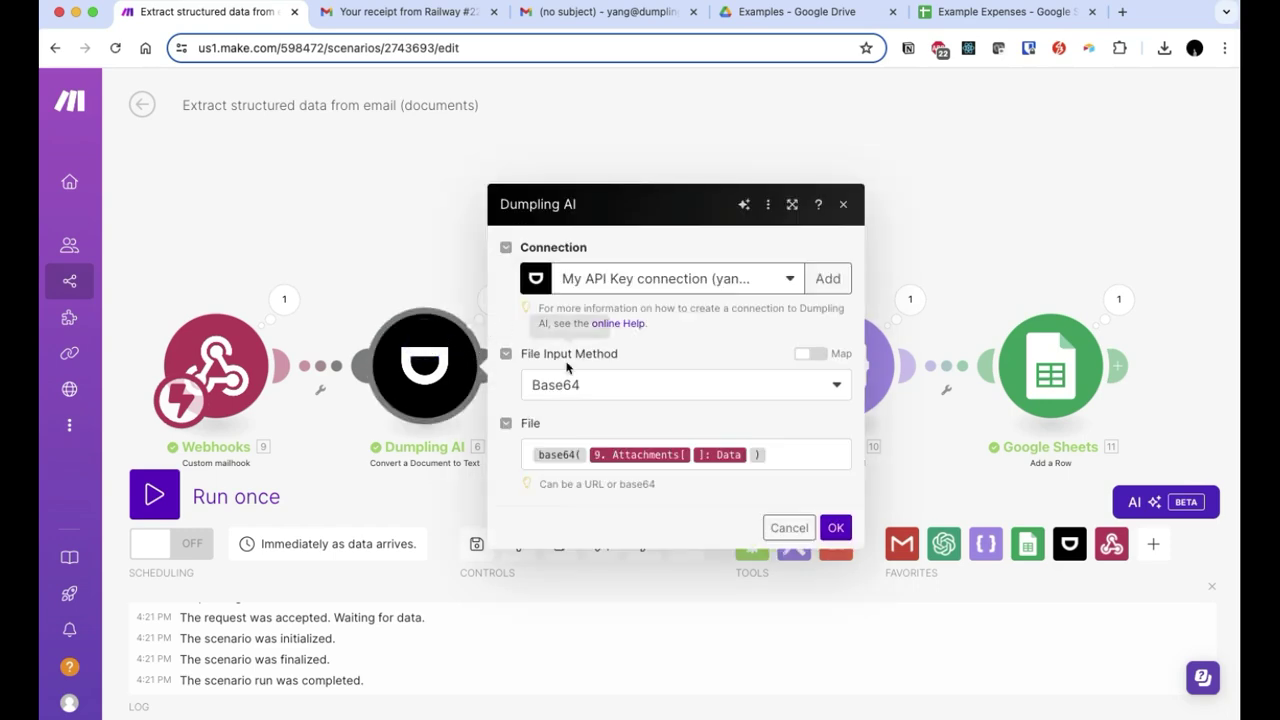
pyautogui.click(575, 385)
pyautogui.click(397, 248)
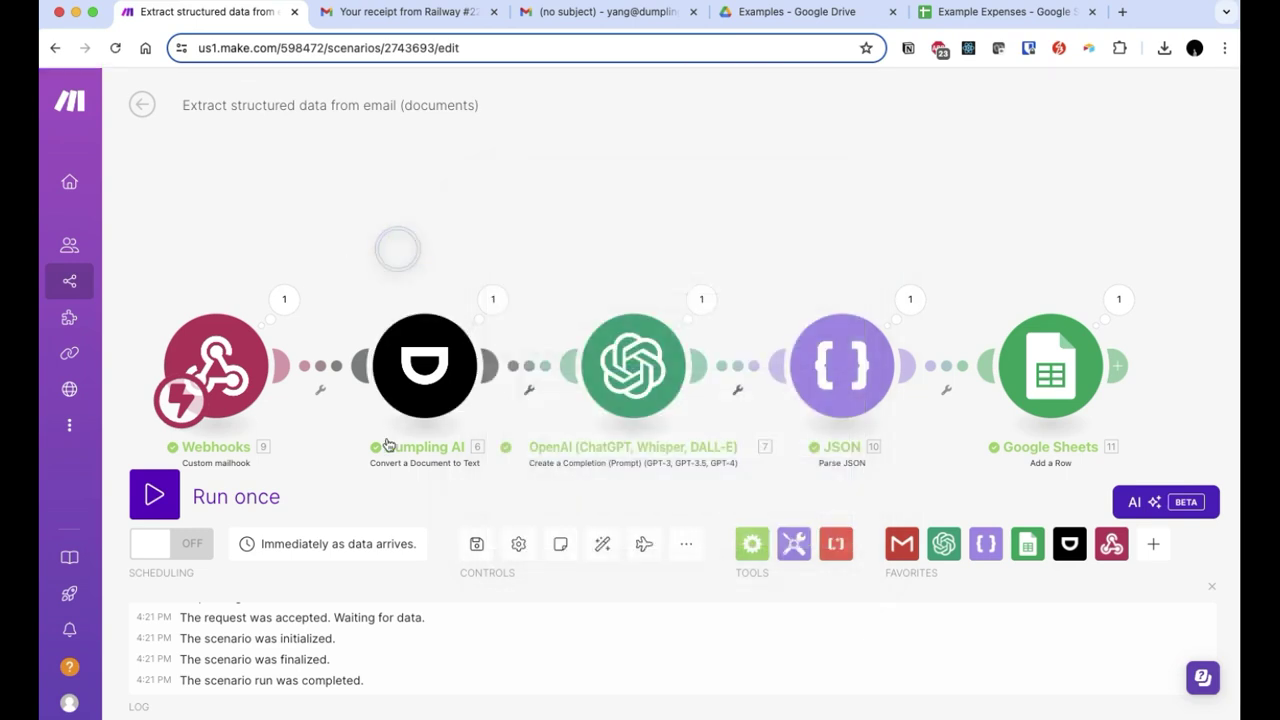
# Step: Browse the available Dumpling AI modules down to Convert a Document to Text
pyautogui.click(1069, 543)
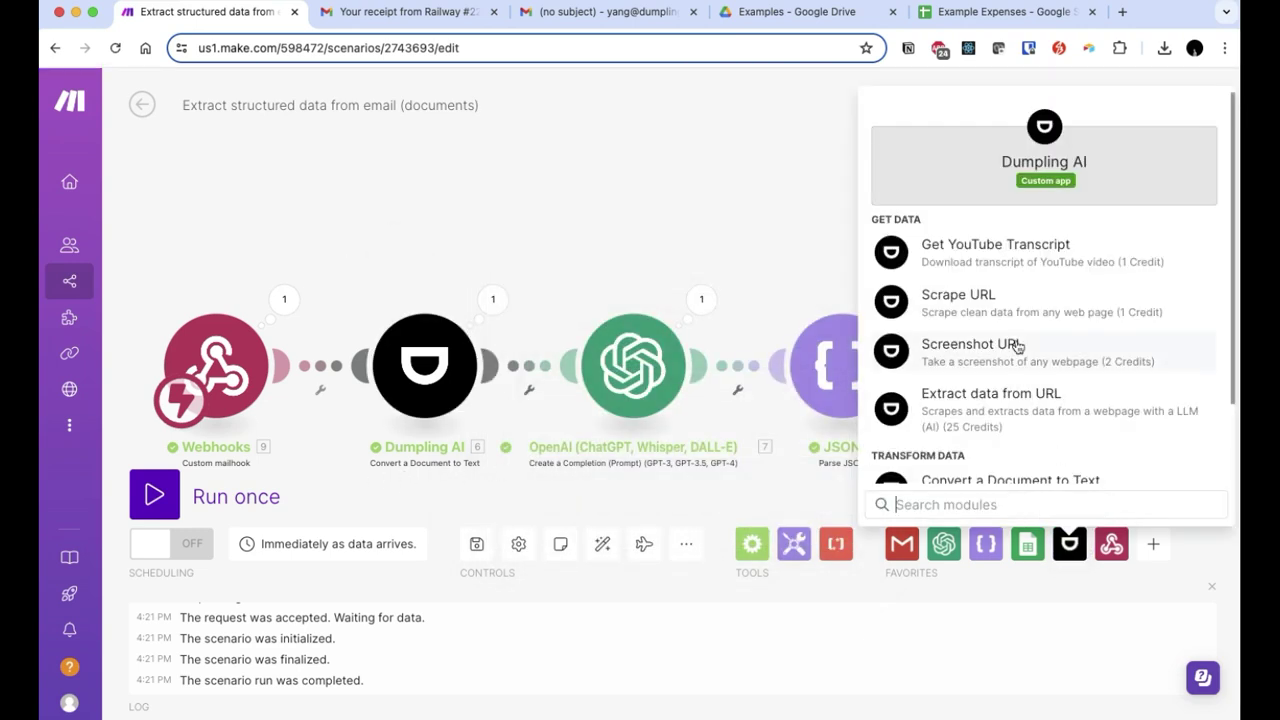
pyautogui.scroll(-1, 1040, 383)
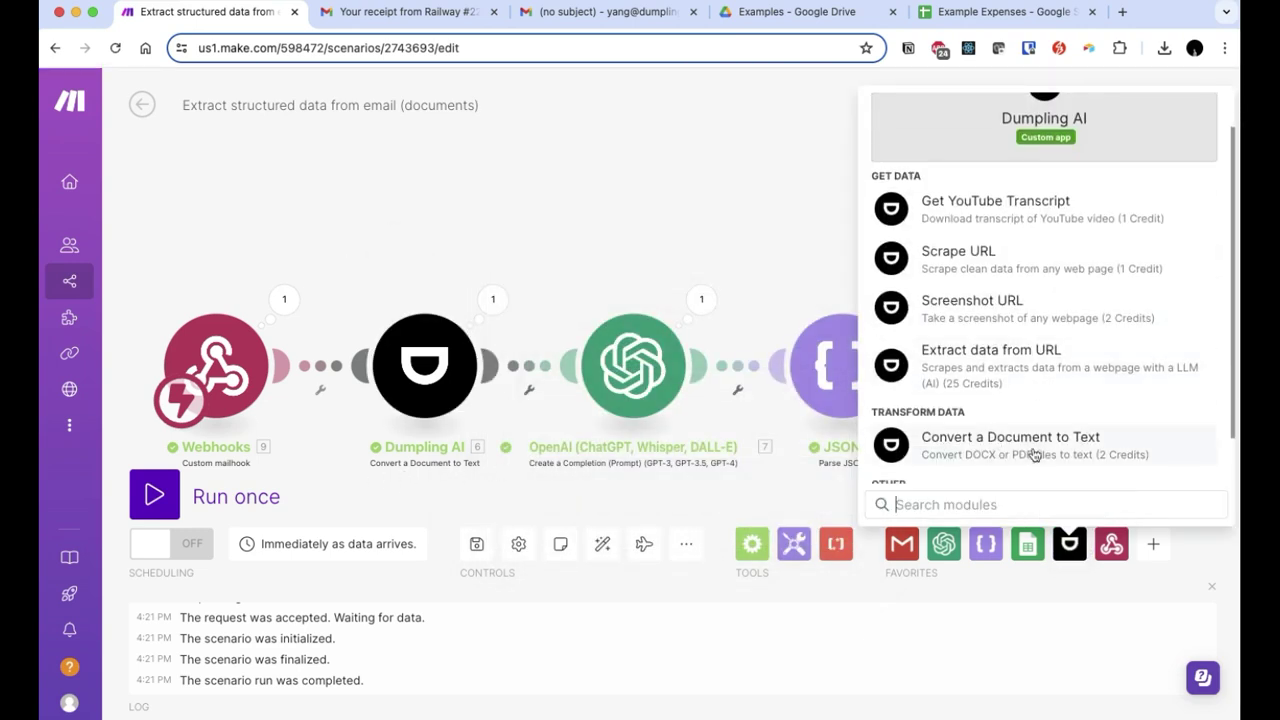
pyautogui.click(1067, 447)
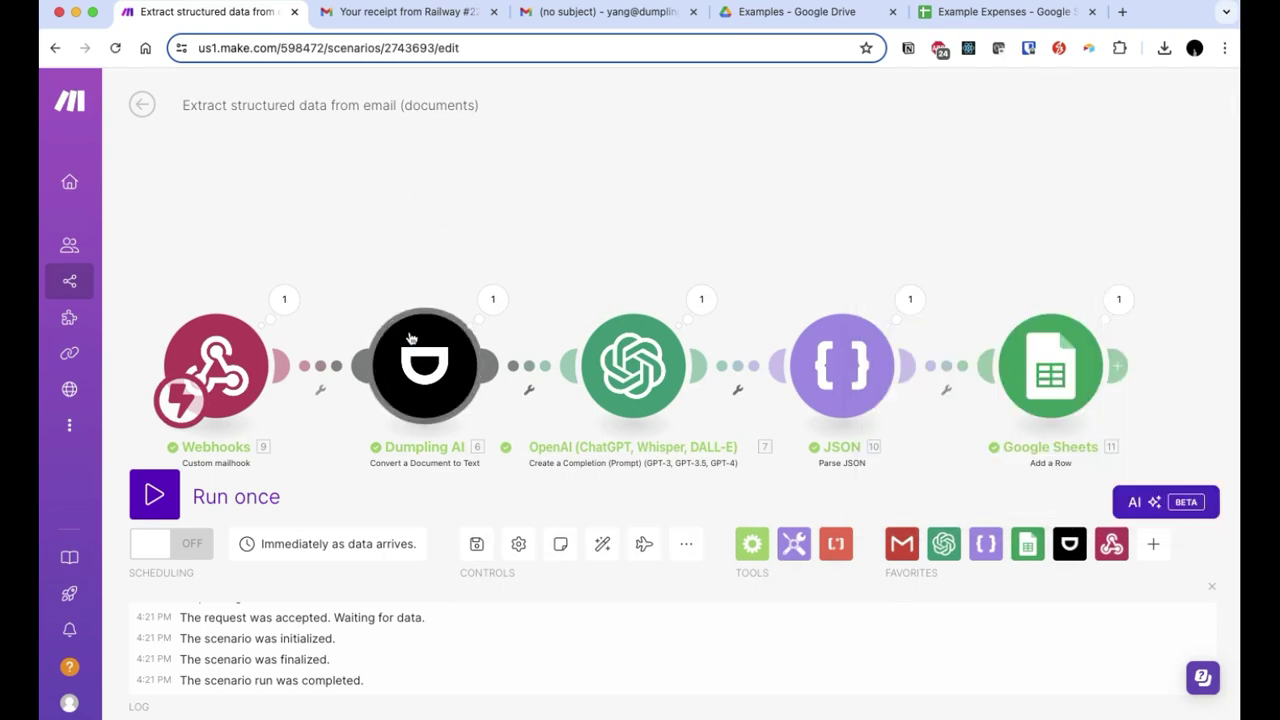
# Step: Review the Dumpling AI file input method options and the text and binary functions available for the File field
pyautogui.click(670, 380)
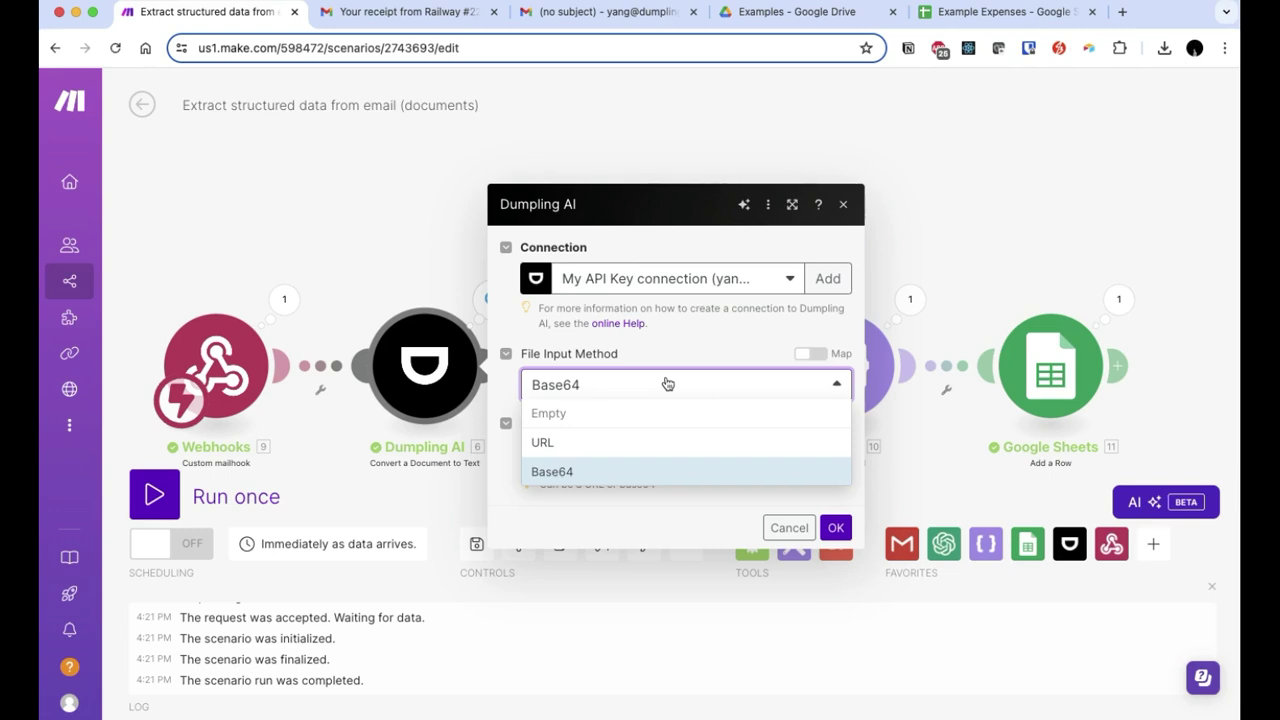
pyautogui.click(636, 504)
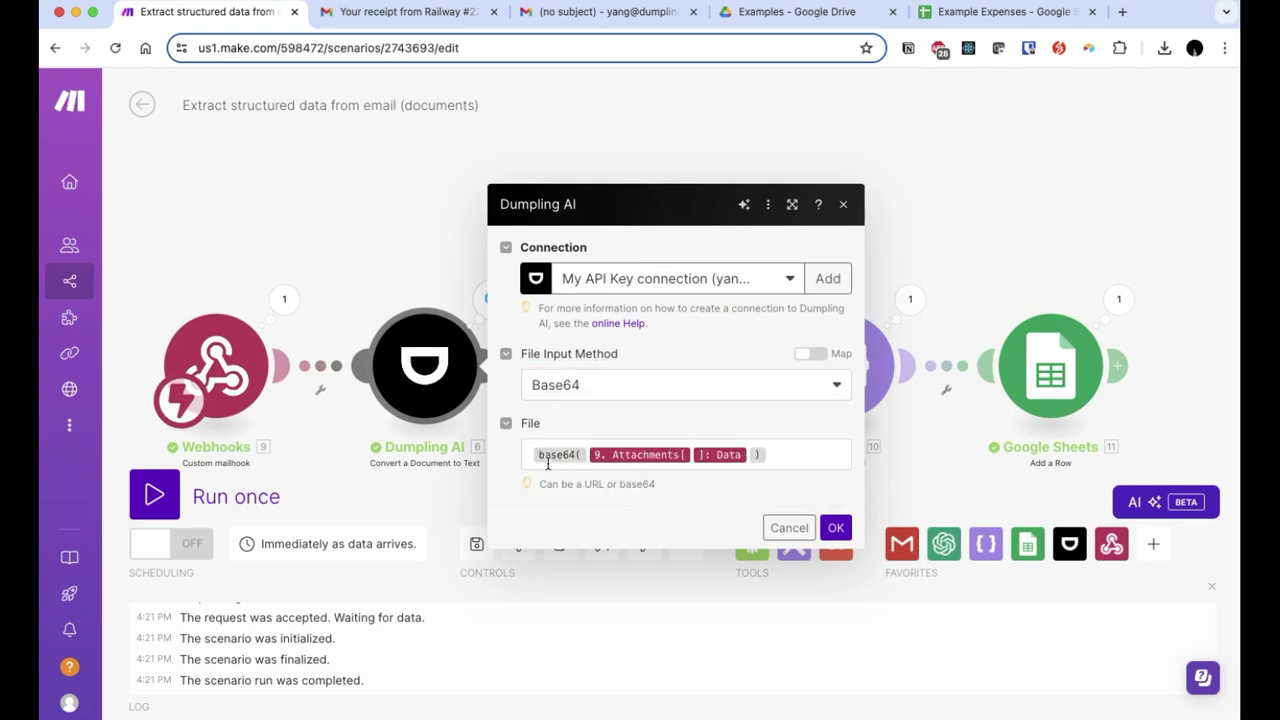
pyautogui.click(798, 453)
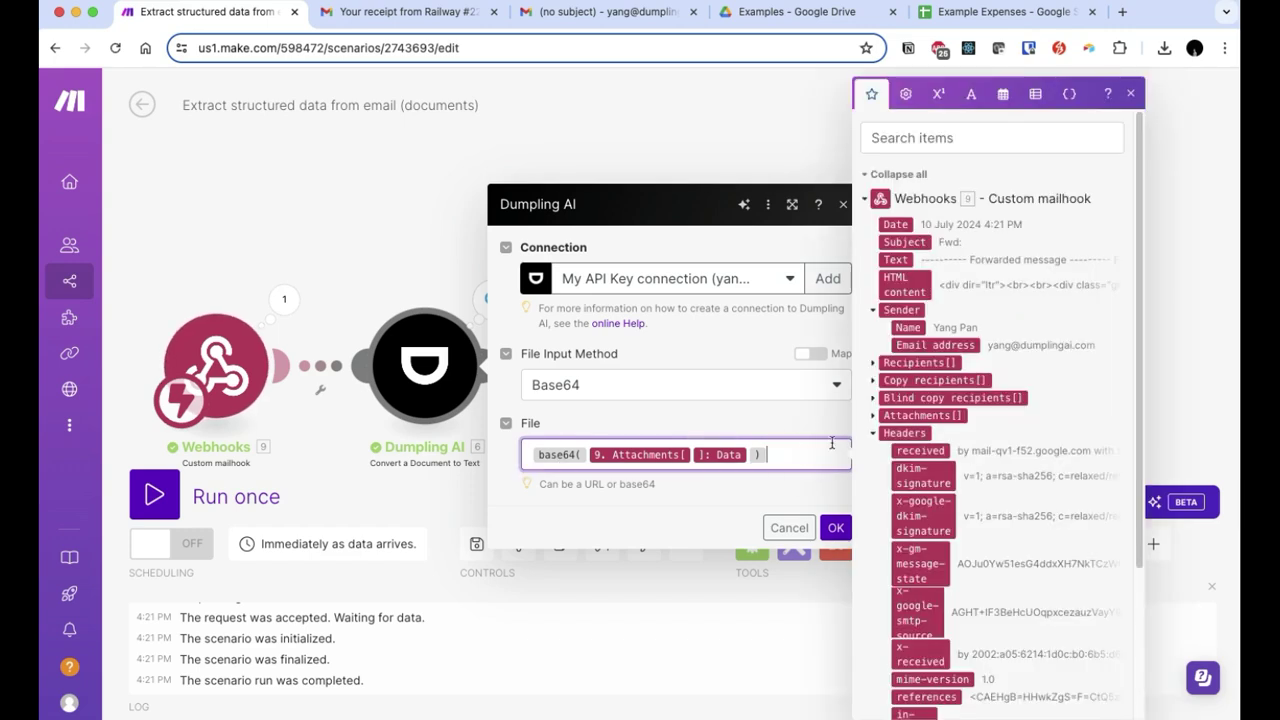
pyautogui.click(970, 94)
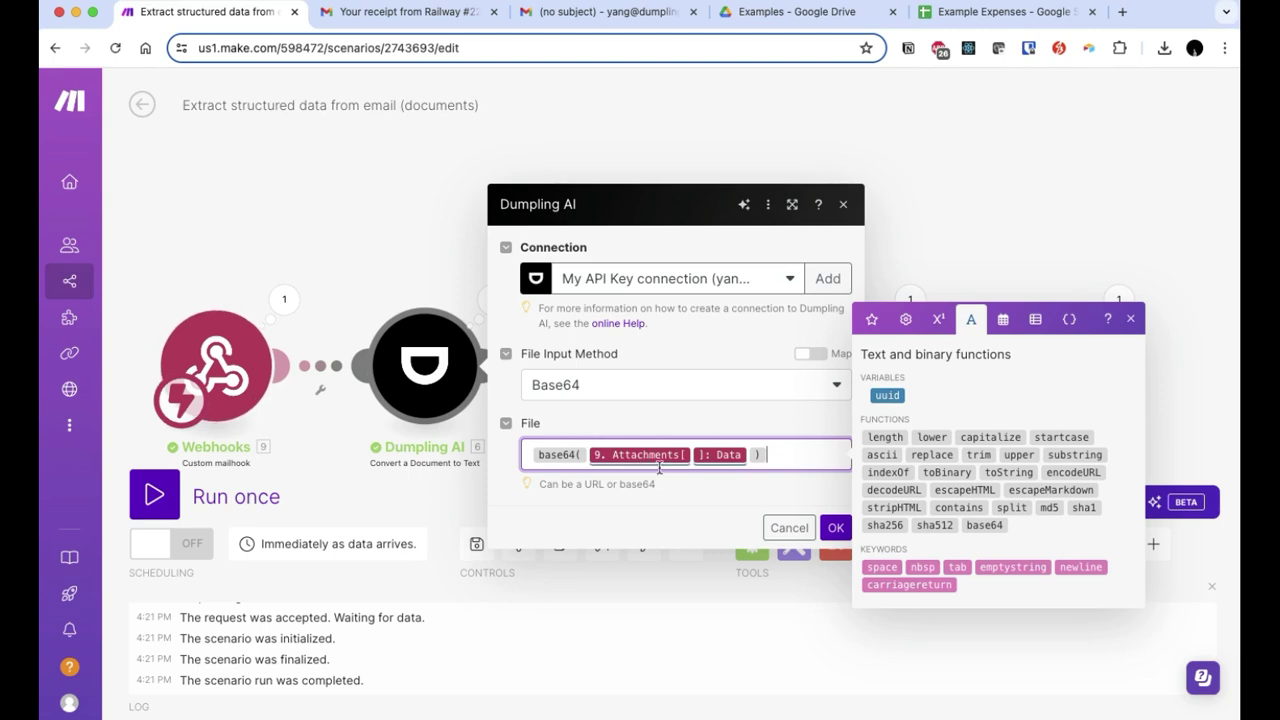
pyautogui.click(836, 528)
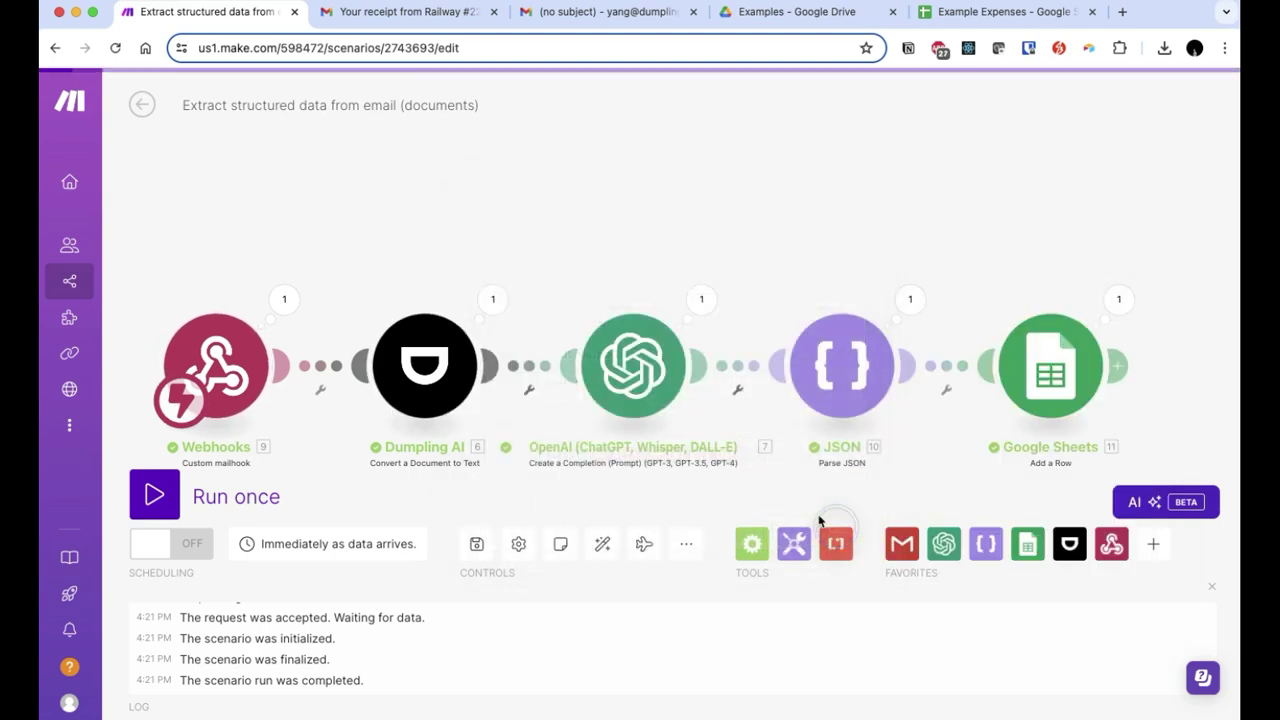
# Step: Expand the text output in the Dumpling AI run results, read through the converted receipt and close it
pyautogui.click(494, 300)
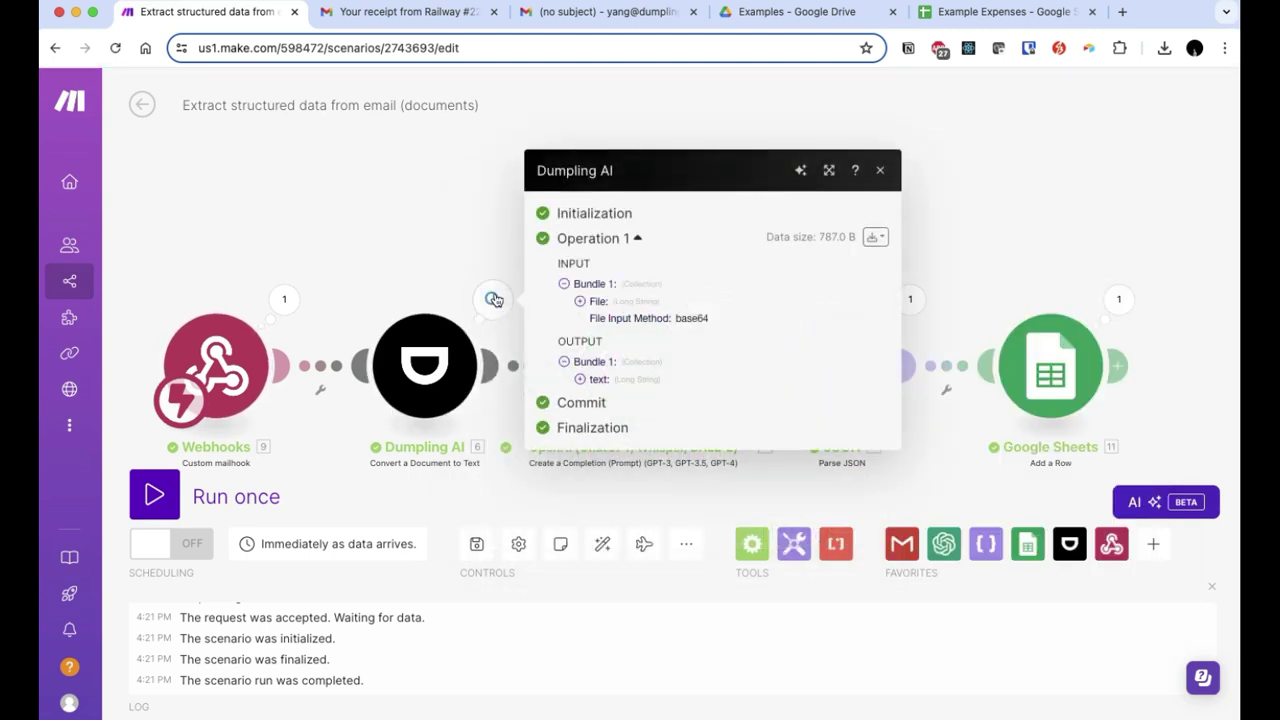
pyautogui.click(581, 382)
pyautogui.scroll(-8, 667, 420)
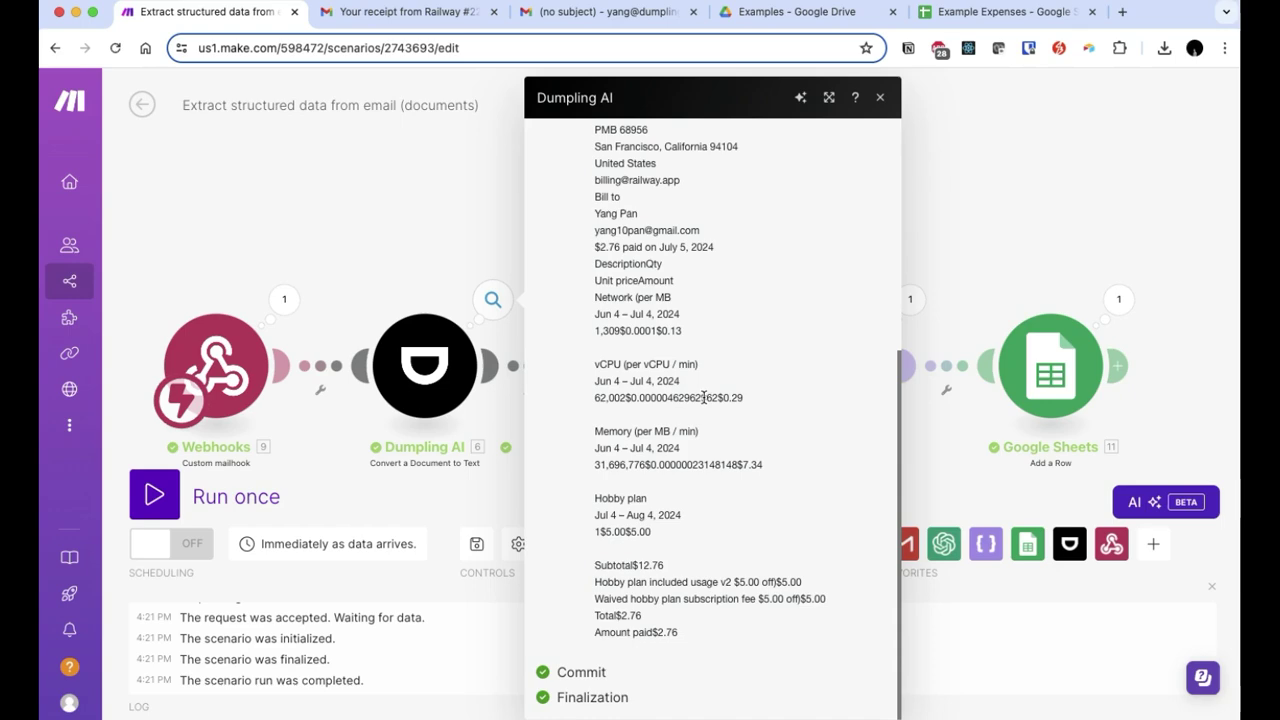
pyautogui.scroll(4, 655, 313)
pyautogui.scroll(-4, 655, 313)
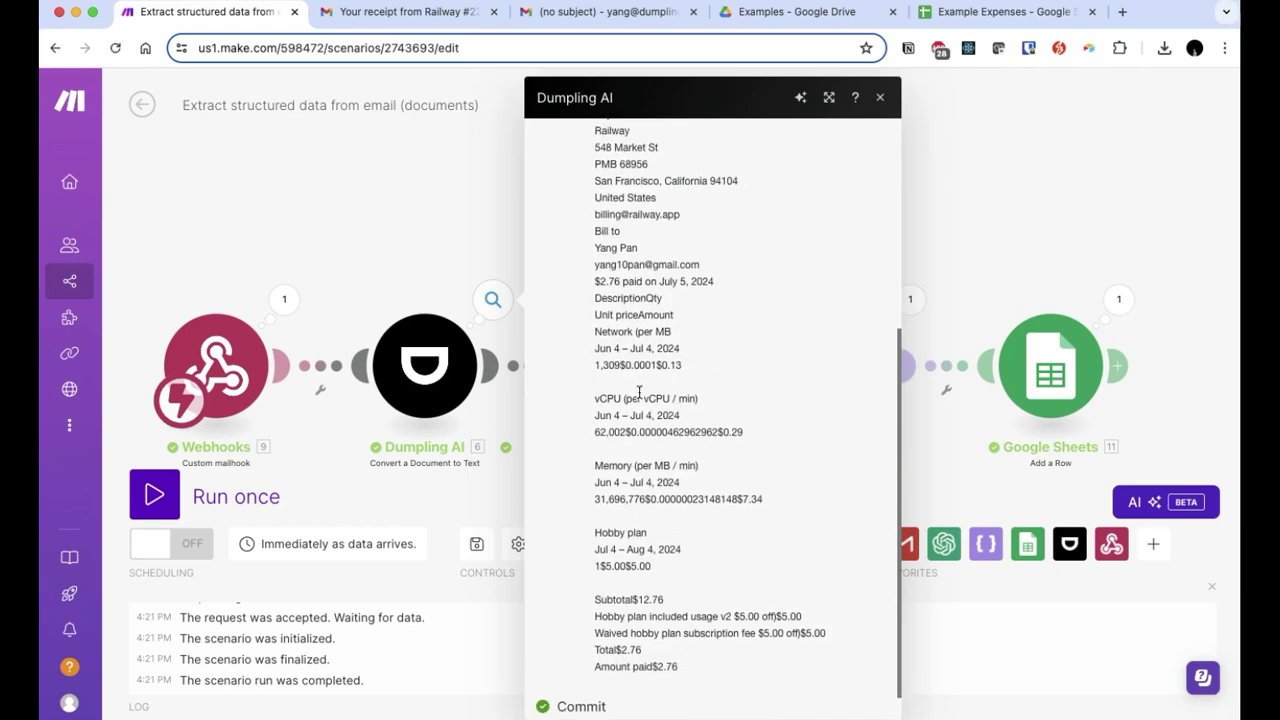
pyautogui.scroll(7, 786, 577)
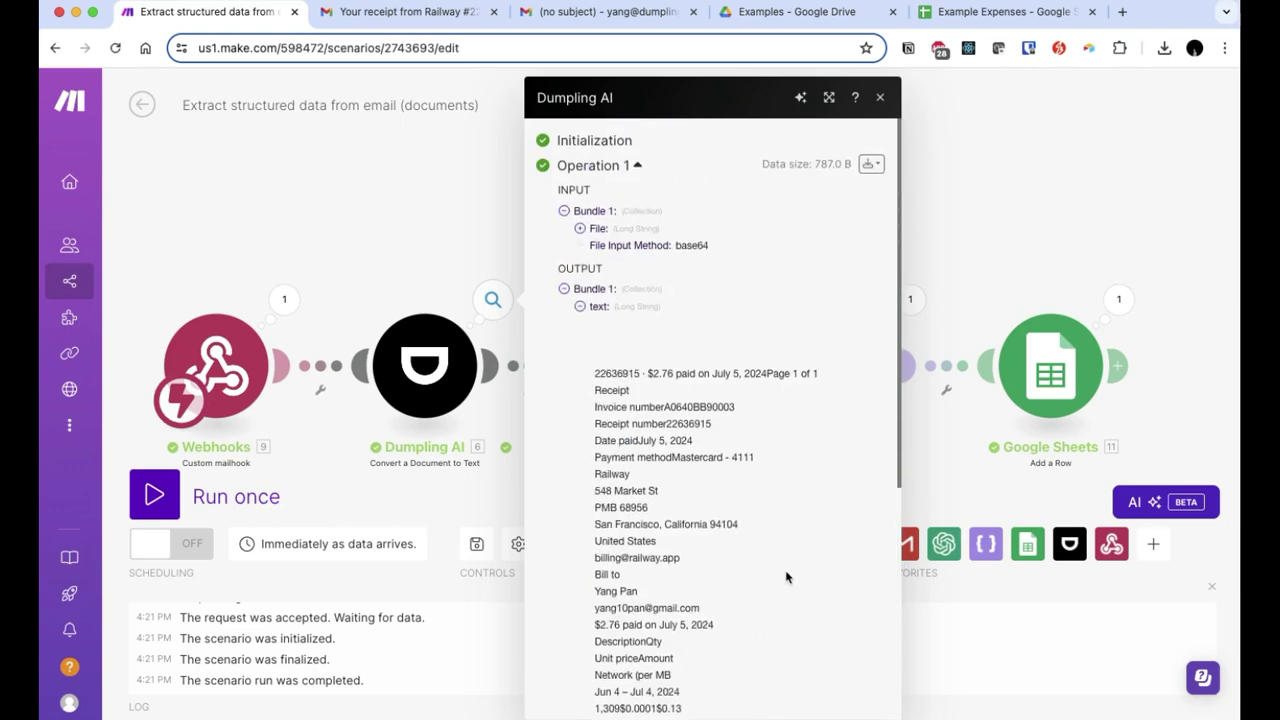
pyautogui.click(970, 222)
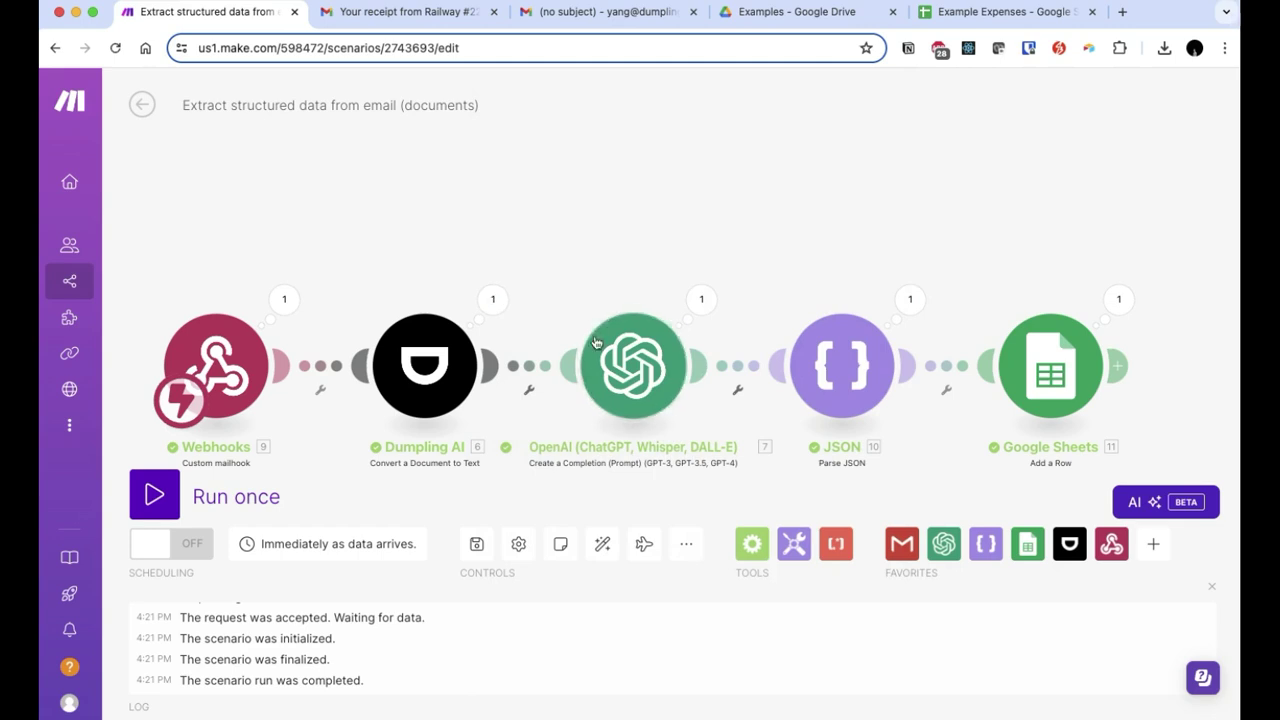
# Step: Open the OpenAI module's settings and check its completion method and selected model
pyautogui.click(643, 370)
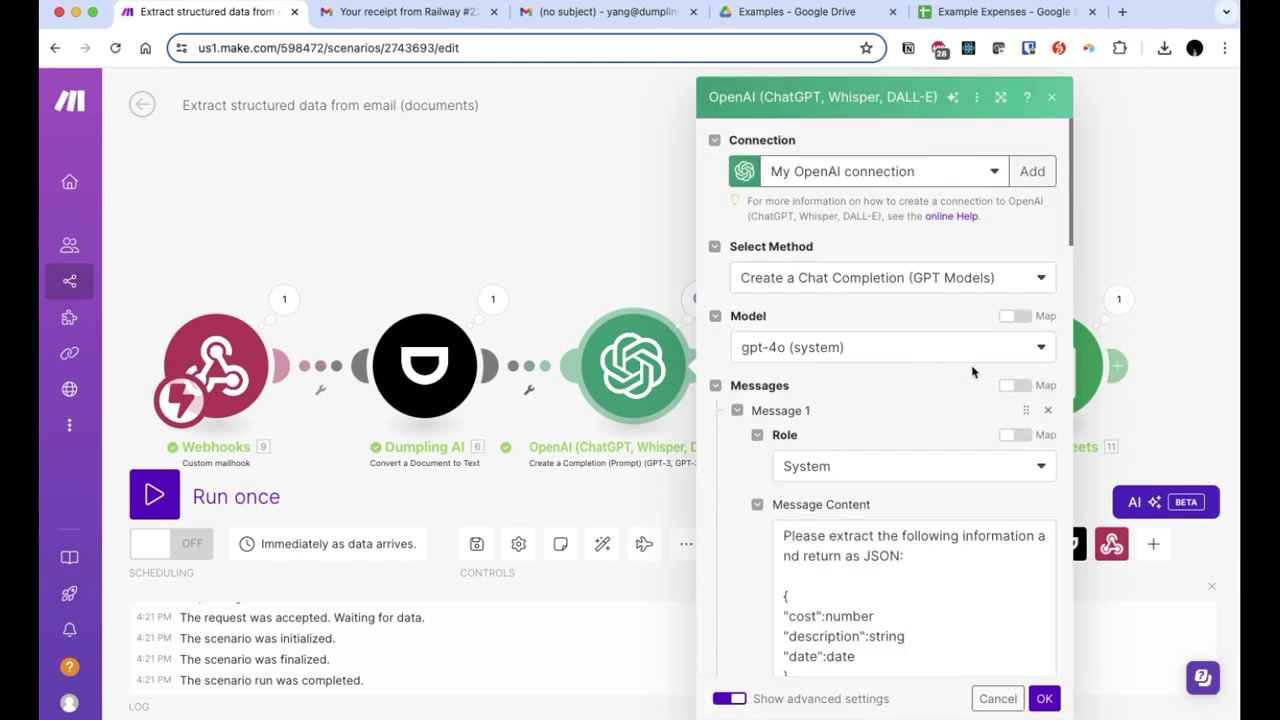
pyautogui.scroll(-1, 918, 360)
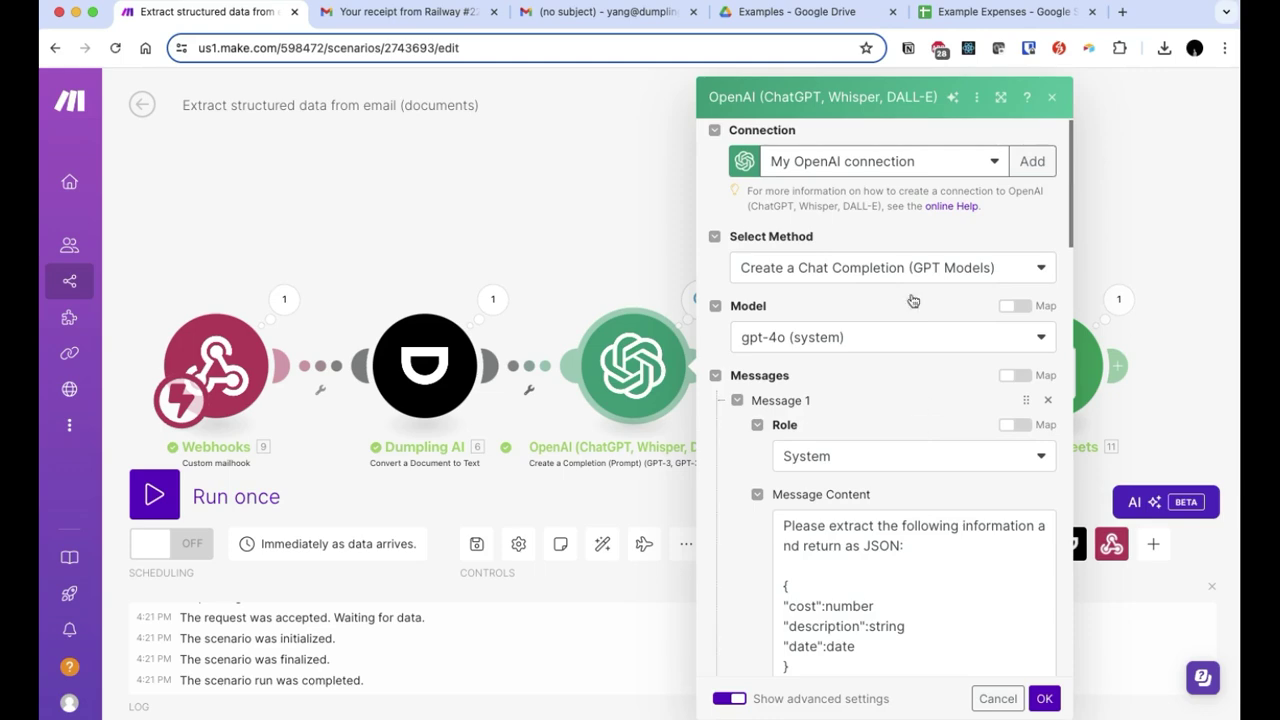
pyautogui.scroll(-1, 955, 290)
pyautogui.click(925, 318)
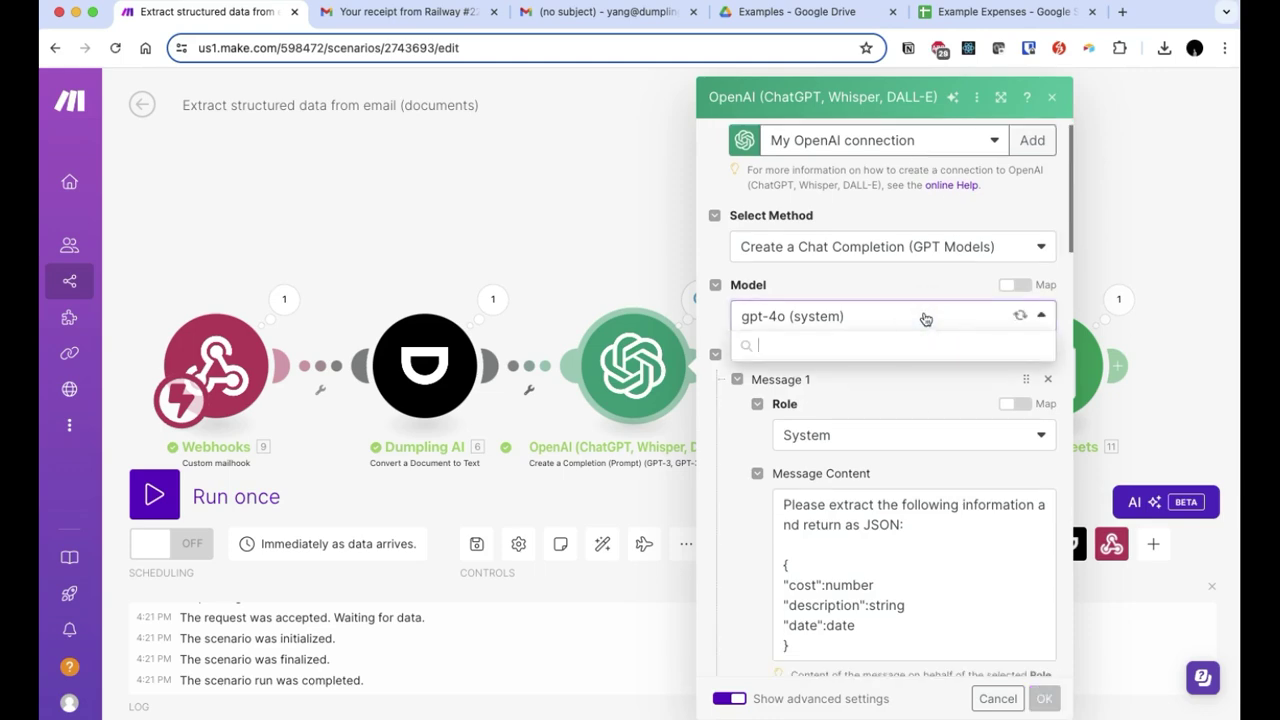
pyautogui.click(905, 290)
pyautogui.scroll(-5, 910, 295)
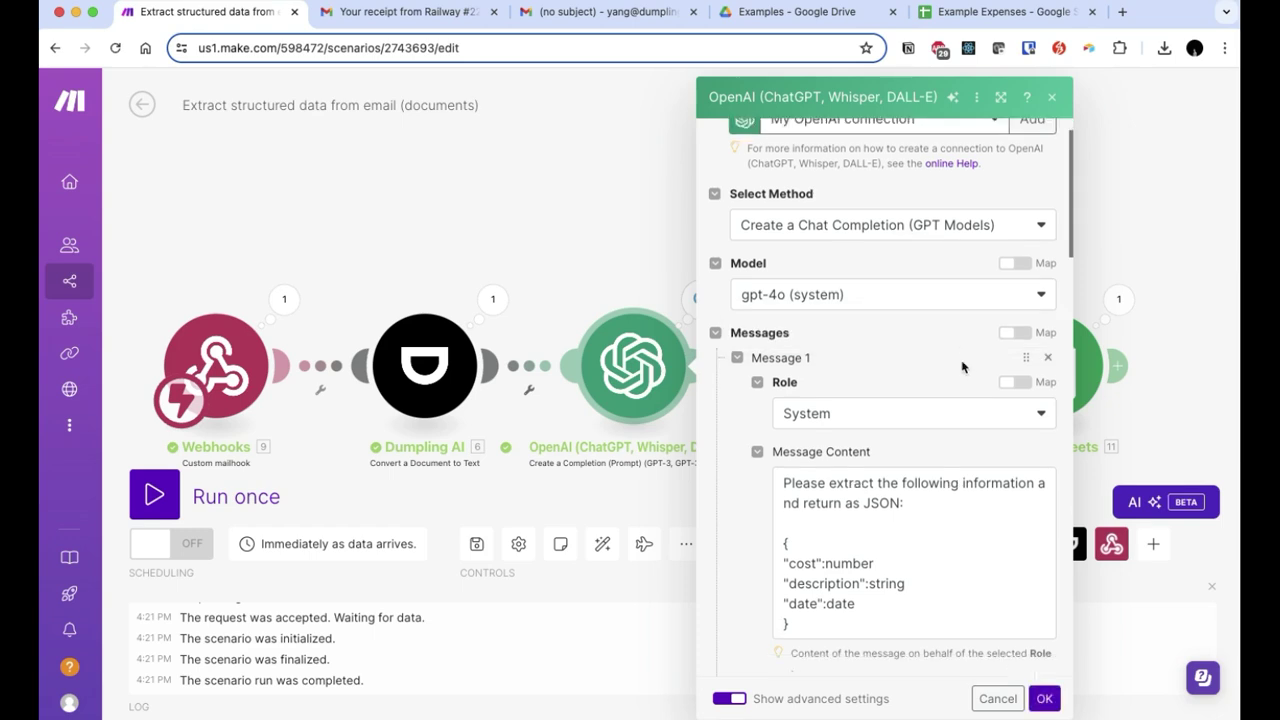
# Step: Highlight the extraction instruction in the OpenAI system message and review its cost, description and date fields
pyautogui.click(928, 381)
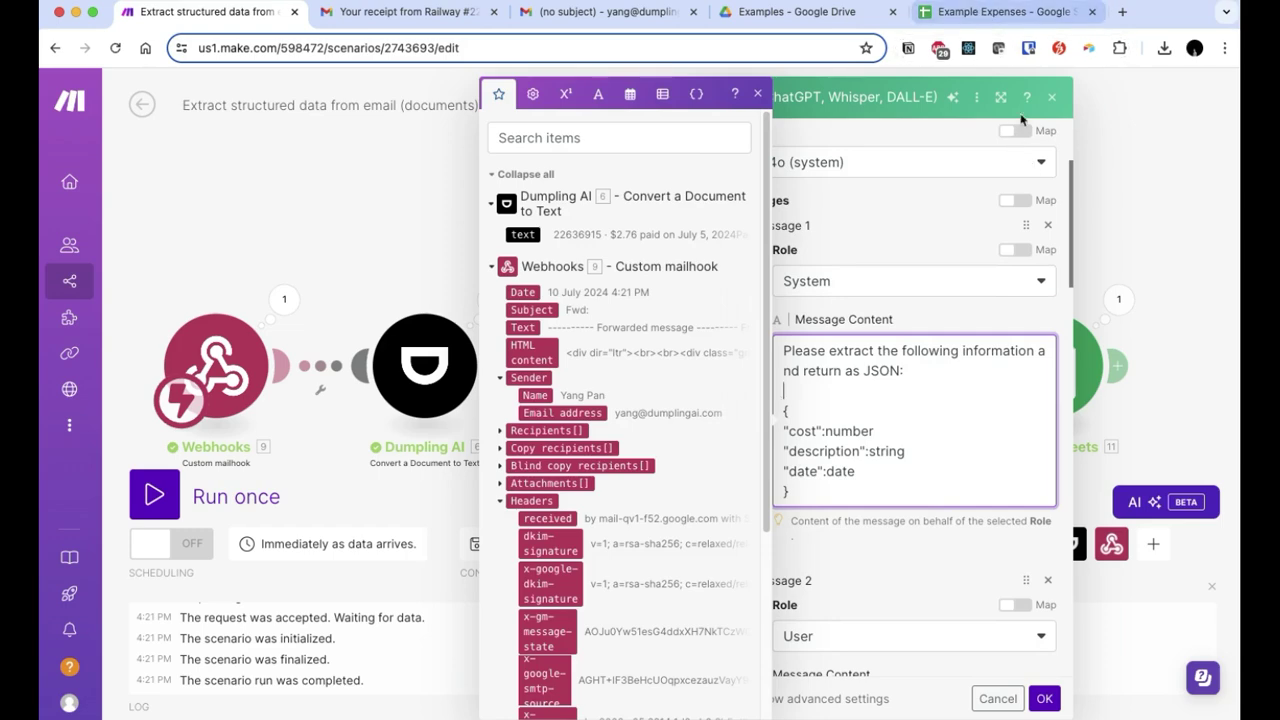
pyautogui.tripleClick(878, 370)
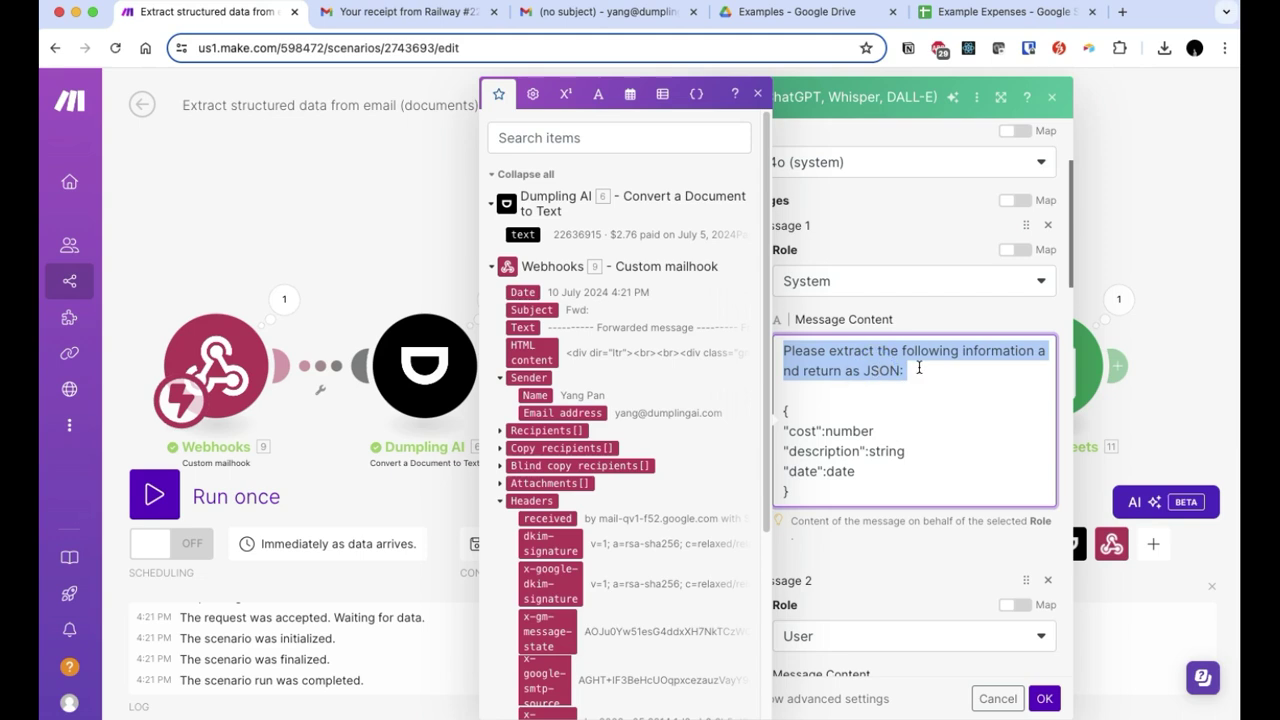
pyautogui.click(920, 395)
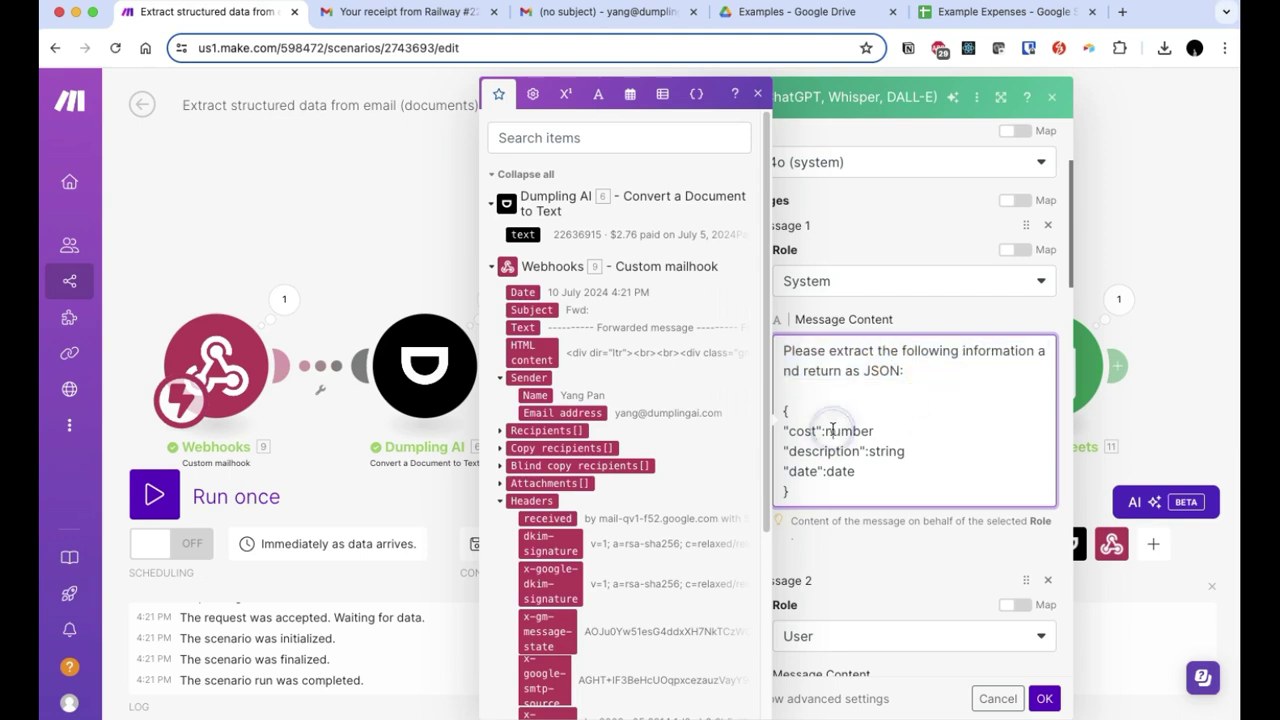
pyautogui.click(830, 470)
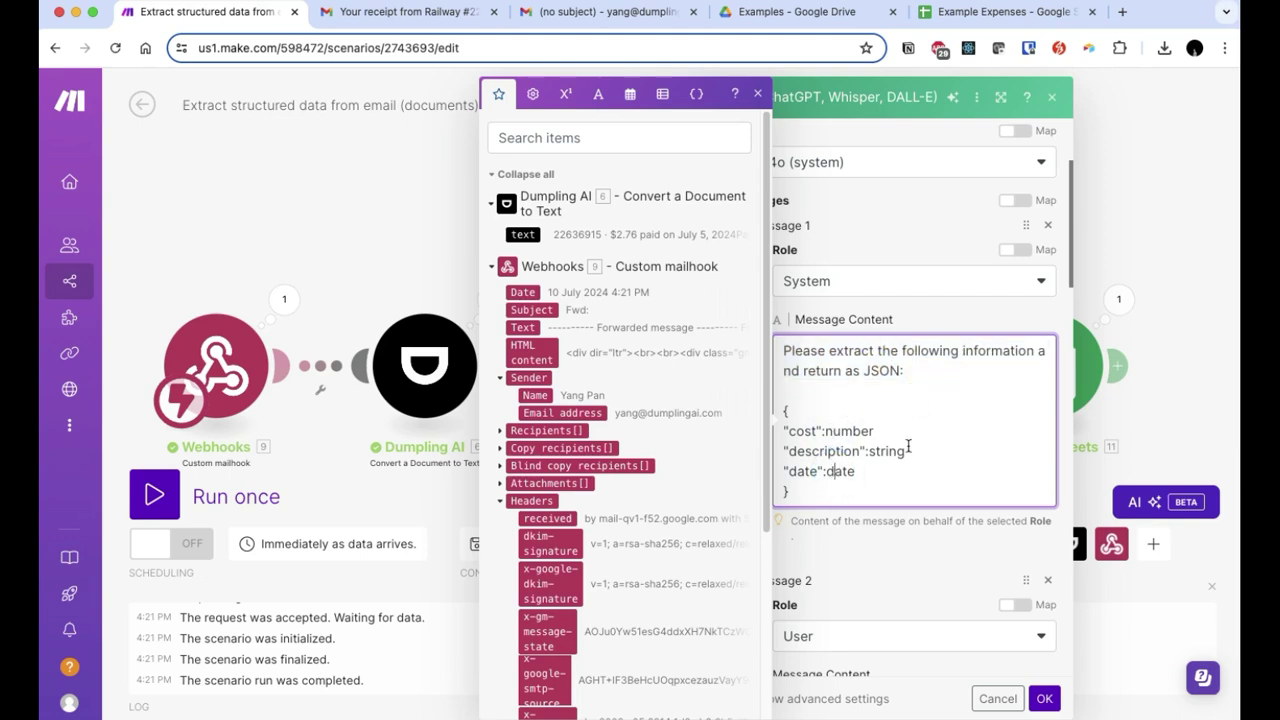
pyautogui.tripleClick(858, 370)
pyautogui.click(926, 522)
# Step: Check the Response Format options in the OpenAI module's advanced settings, keeping JSON Object
pyautogui.scroll(-10, 918, 512)
pyautogui.scroll(-5, 918, 512)
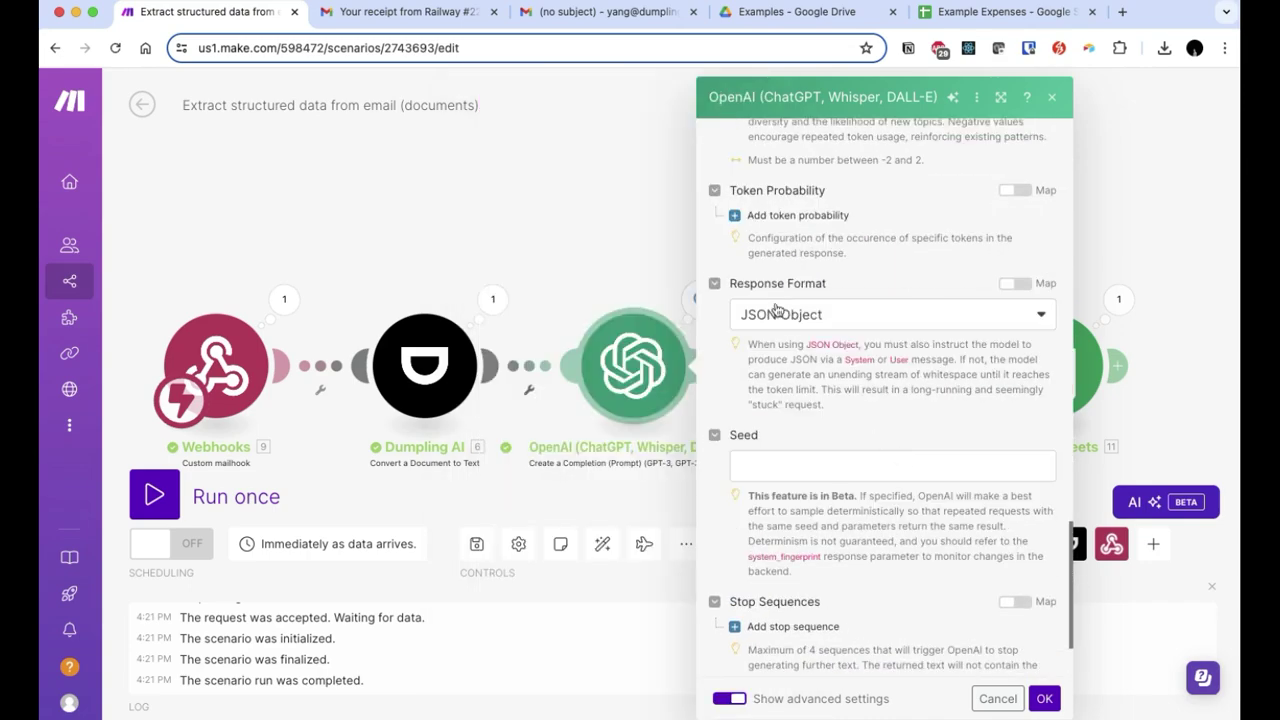
pyautogui.click(805, 318)
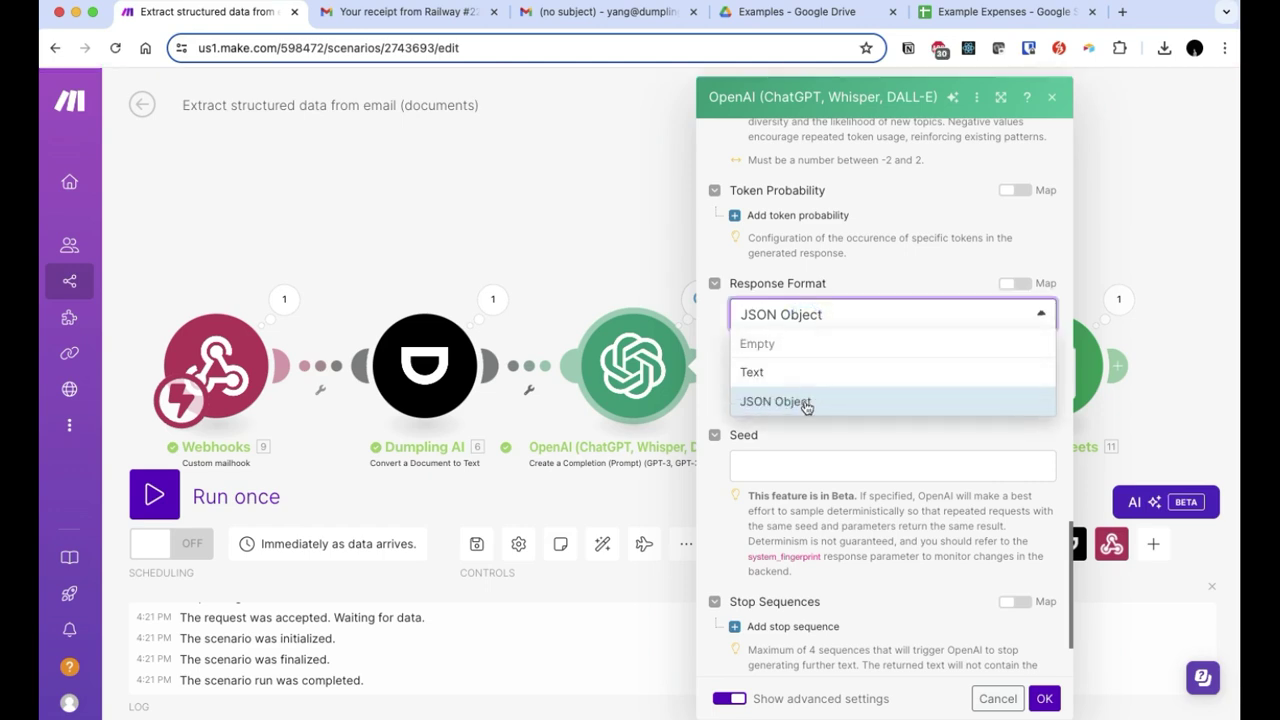
pyautogui.click(718, 355)
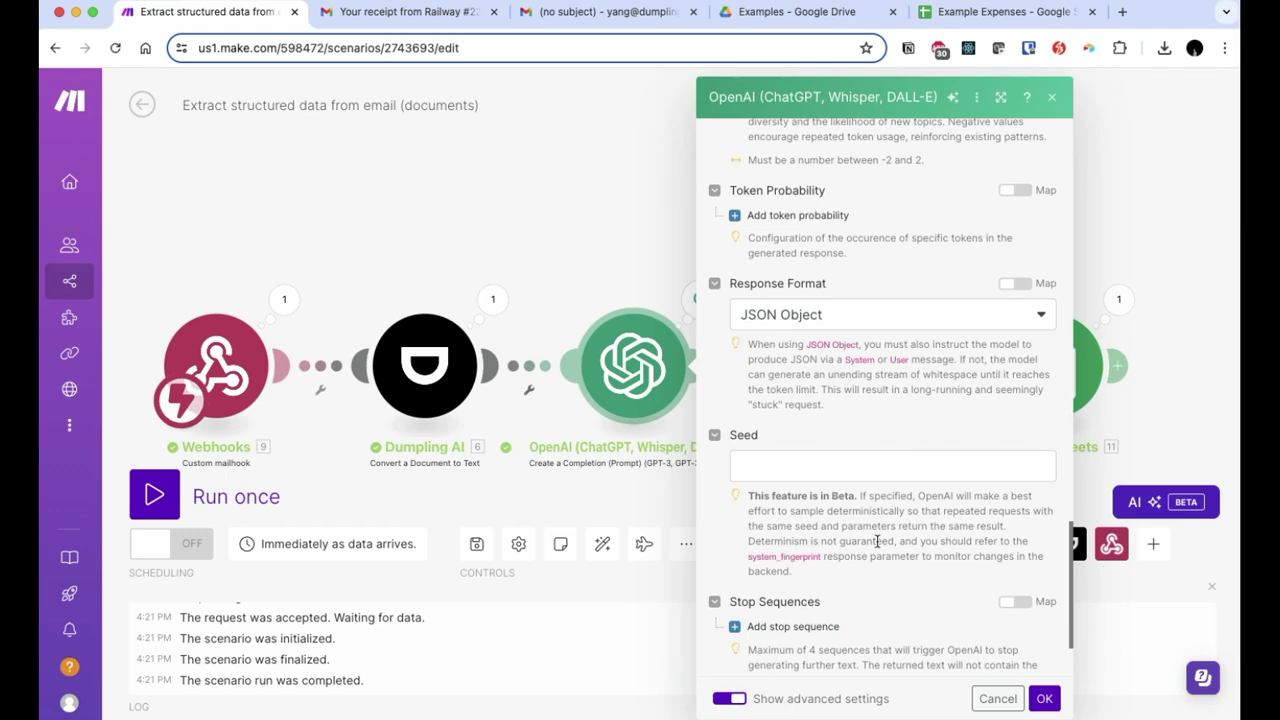
# Step: Inspect the Dumpling AI text mapped into the OpenAI user message and close the settings
pyautogui.scroll(15, 877, 541)
pyautogui.scroll(-3, 877, 550)
pyautogui.scroll(-1, 877, 556)
pyautogui.click(865, 637)
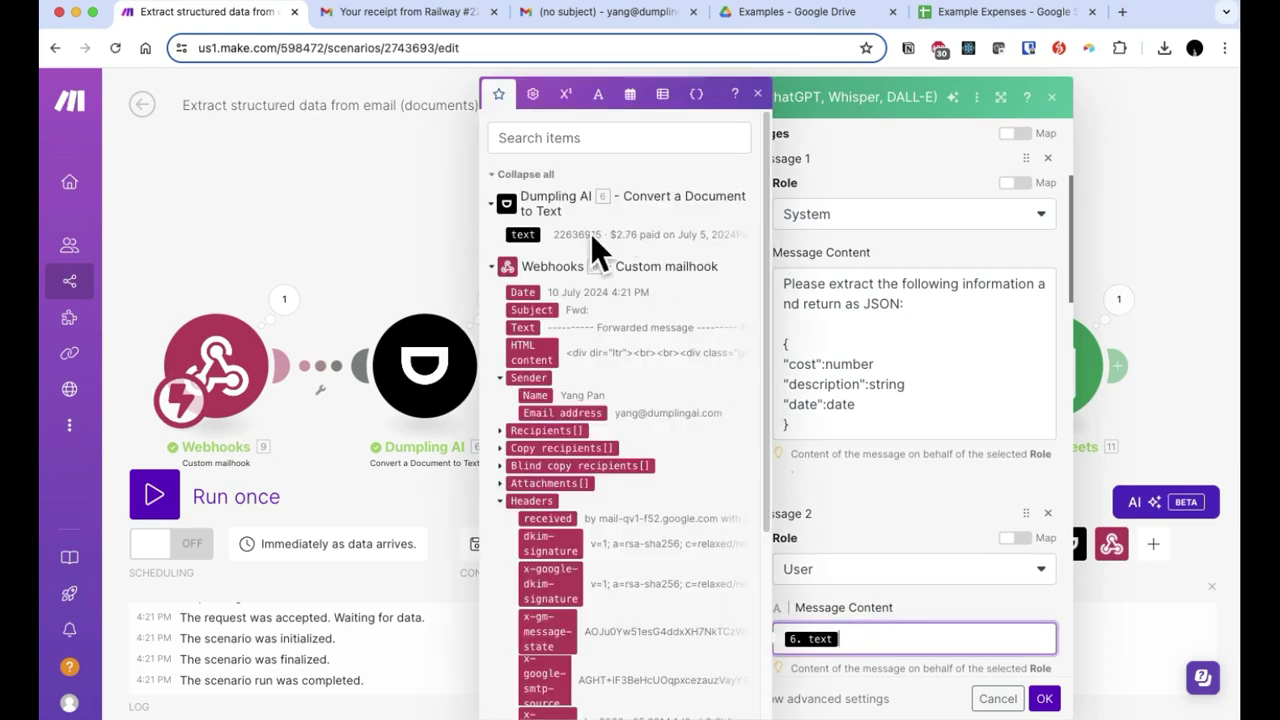
pyautogui.click(1177, 197)
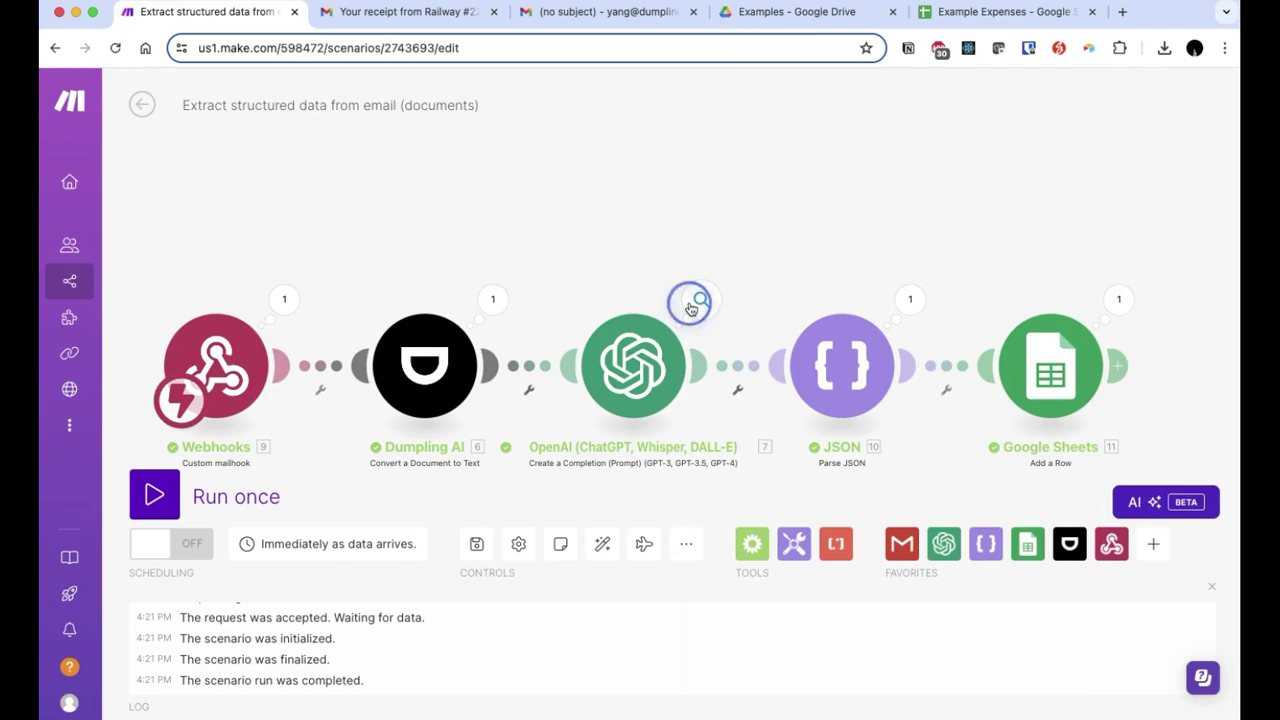
# Step: Open the OpenAI run output, highlight the JSON in its Result field and close the output
pyautogui.click(701, 299)
pyautogui.tripleClick(845, 412)
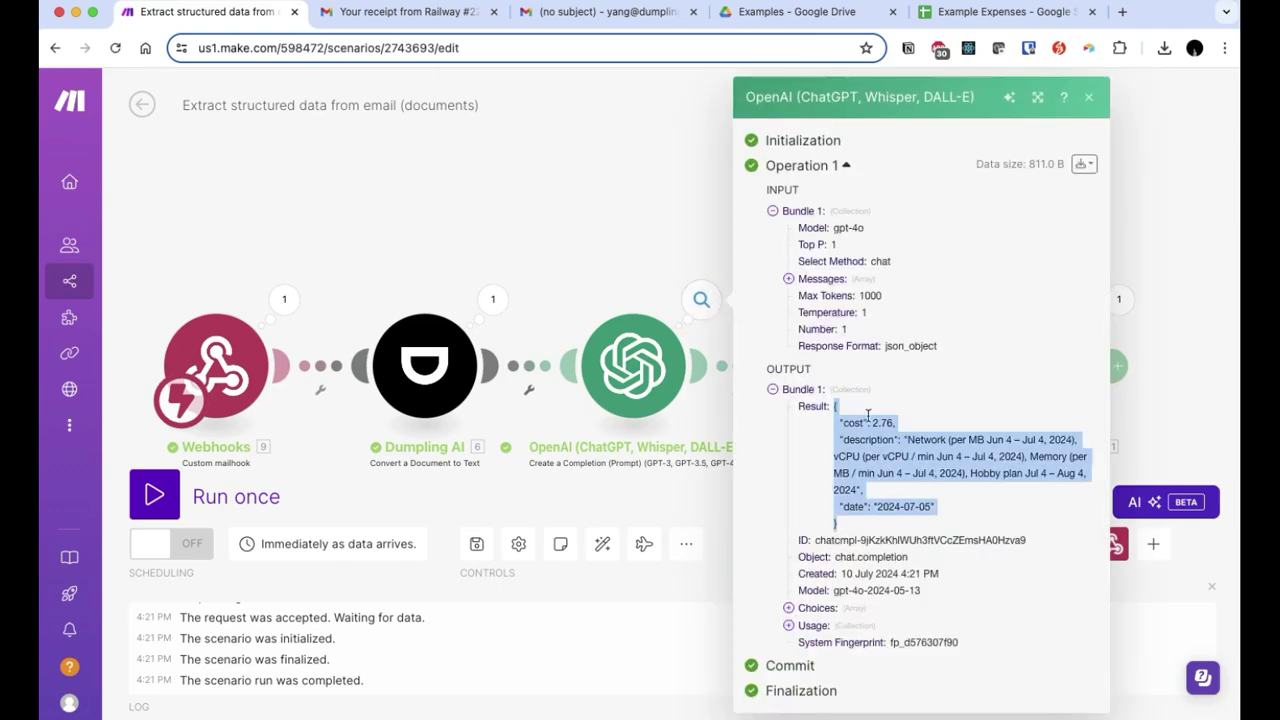
pyautogui.click(1160, 212)
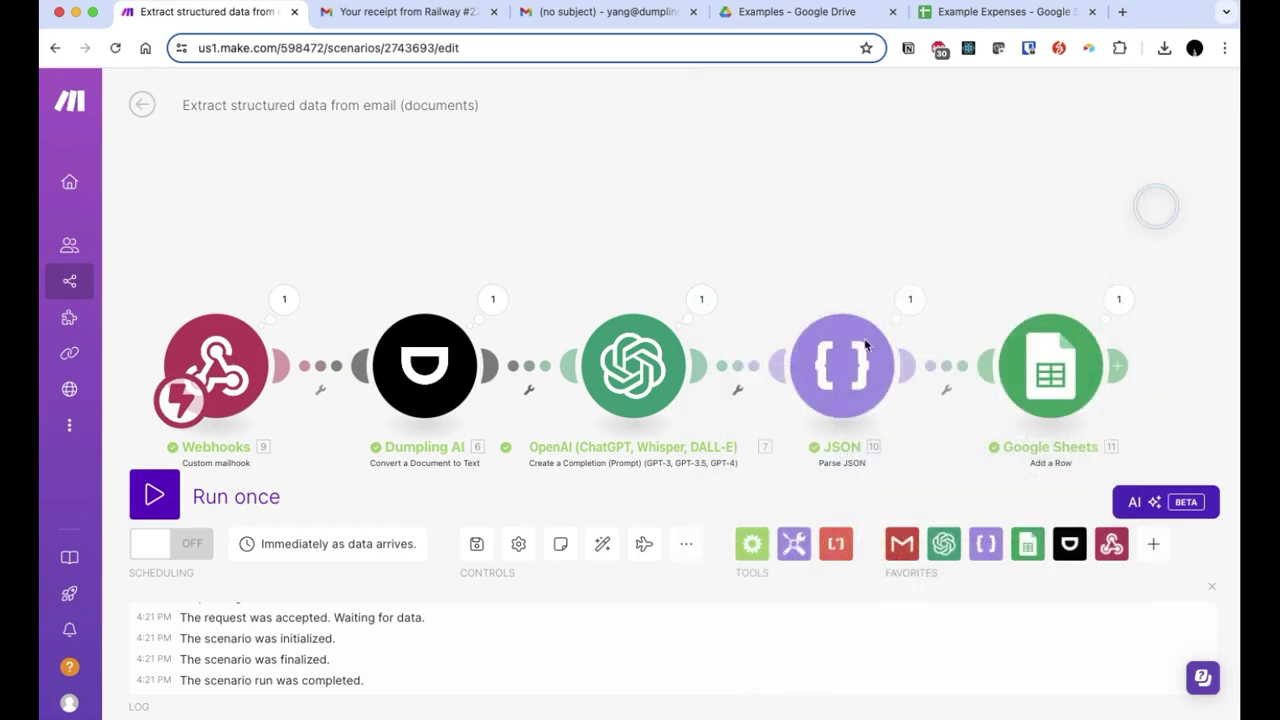
# Step: Check the JSON module's data structure and string mapping, and compare the OpenAI result with the parsed JSON output
pyautogui.click(822, 370)
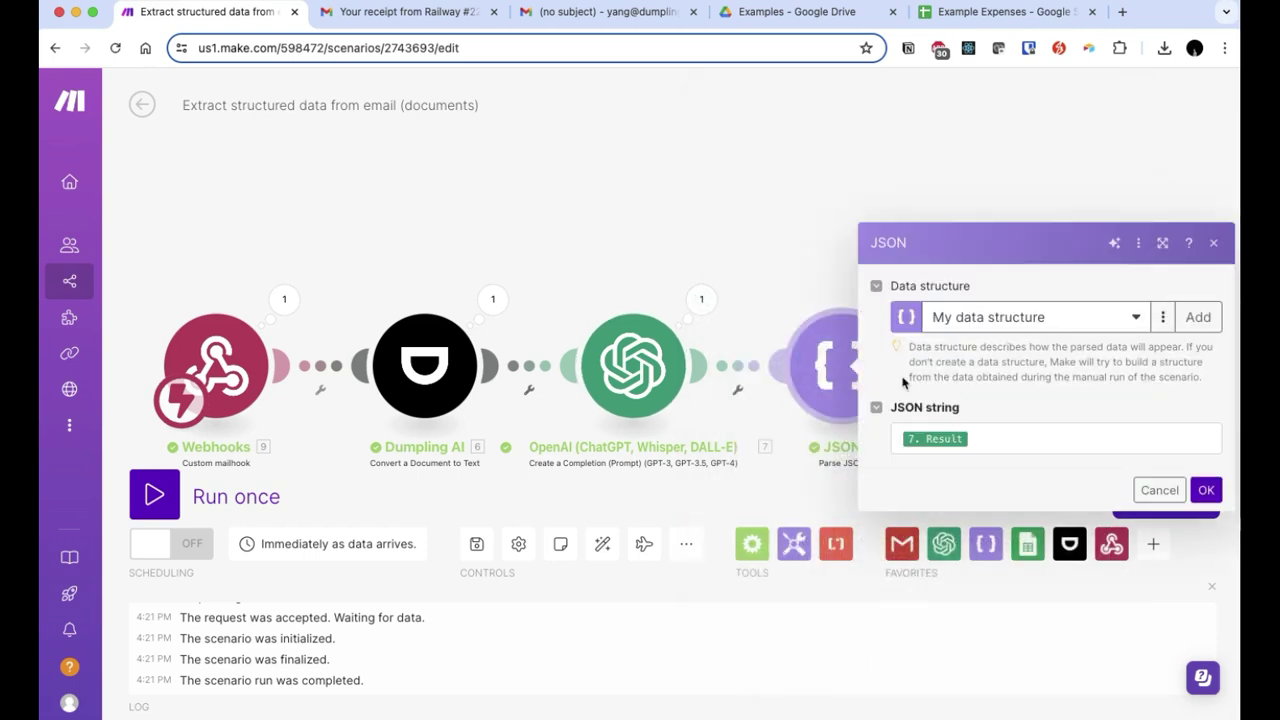
pyautogui.click(701, 299)
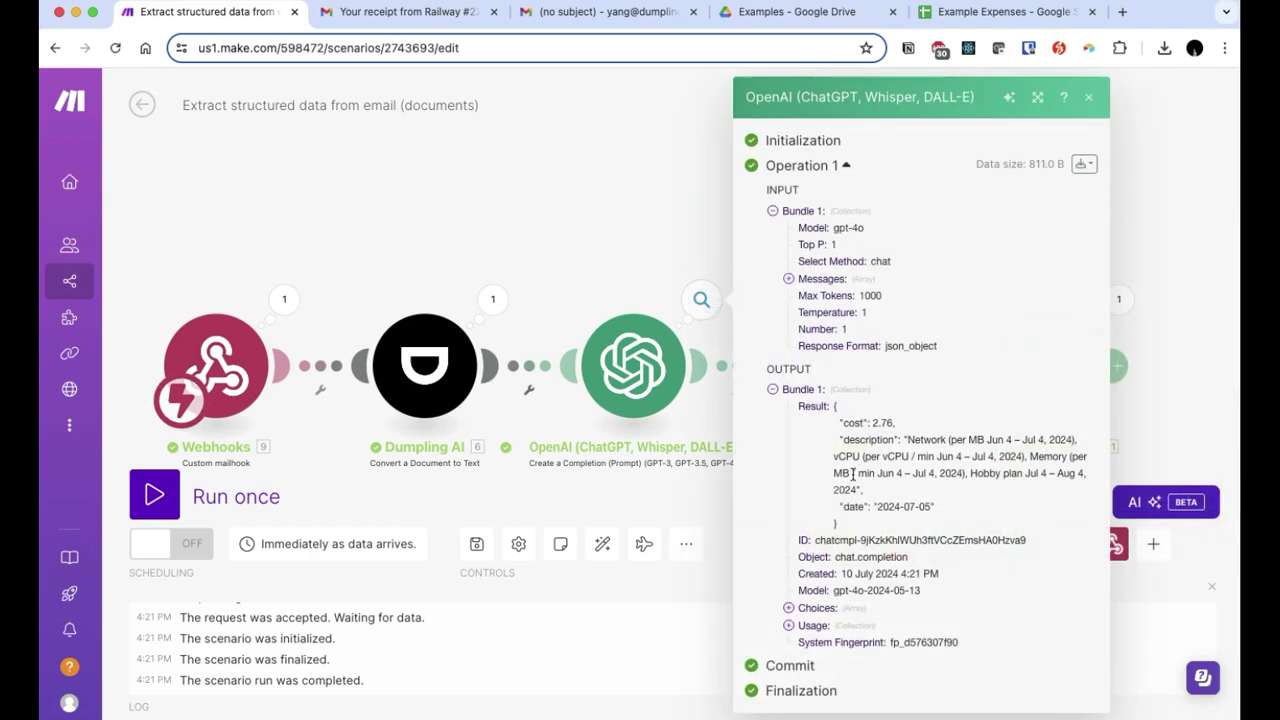
pyautogui.click(1153, 237)
pyautogui.click(909, 299)
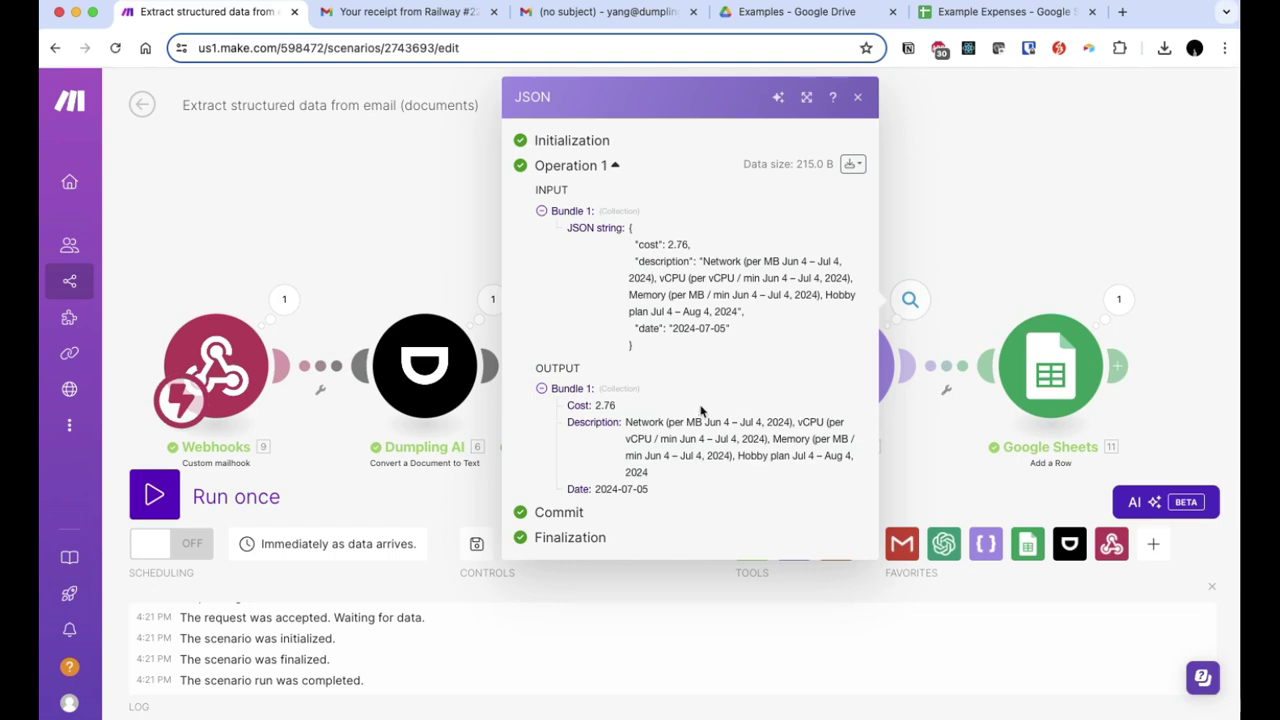
# Step: Highlight the parsed Cost, Description and Date fields in the JSON module's output bundle and close the output
pyautogui.moveTo(575, 405); pyautogui.dragTo(648, 423)
pyautogui.moveTo(568, 488); pyautogui.dragTo(648, 489)
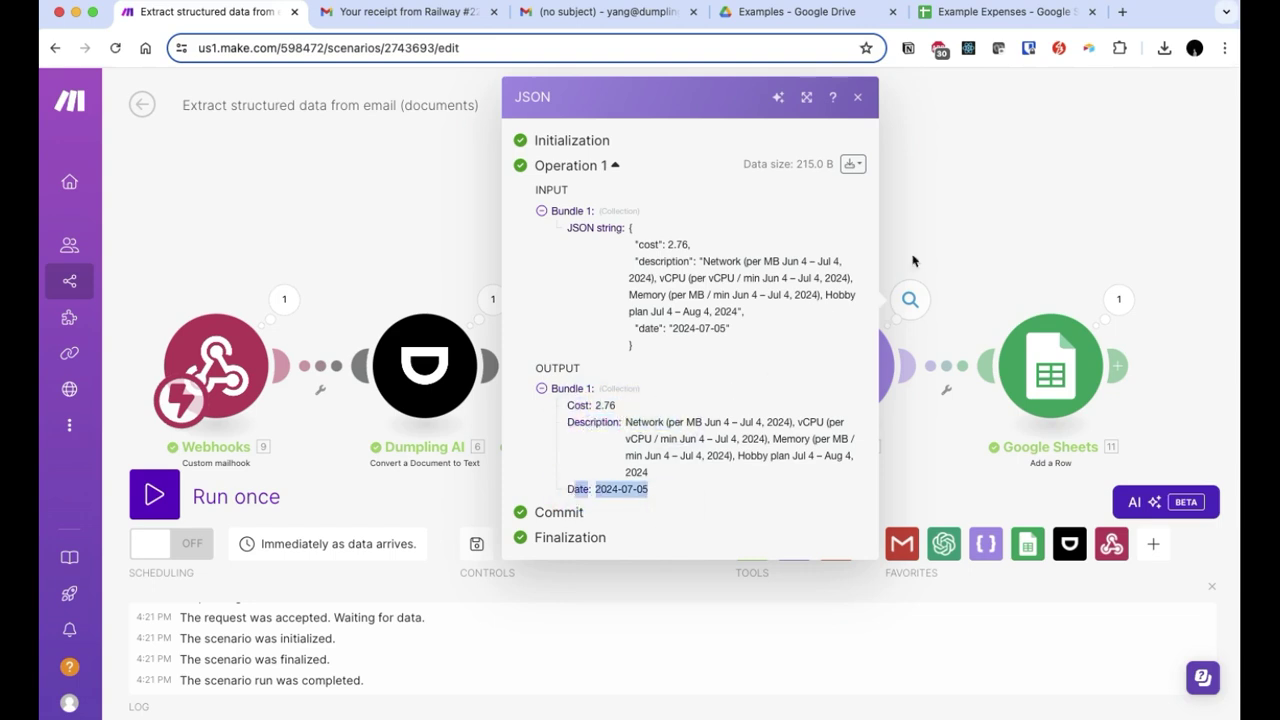
pyautogui.click(953, 211)
# Step: Inspect how the Google Sheets module maps the parsed Cost, Description and Date to columns A, B and C, and confirm its settings
pyautogui.click(1050, 360)
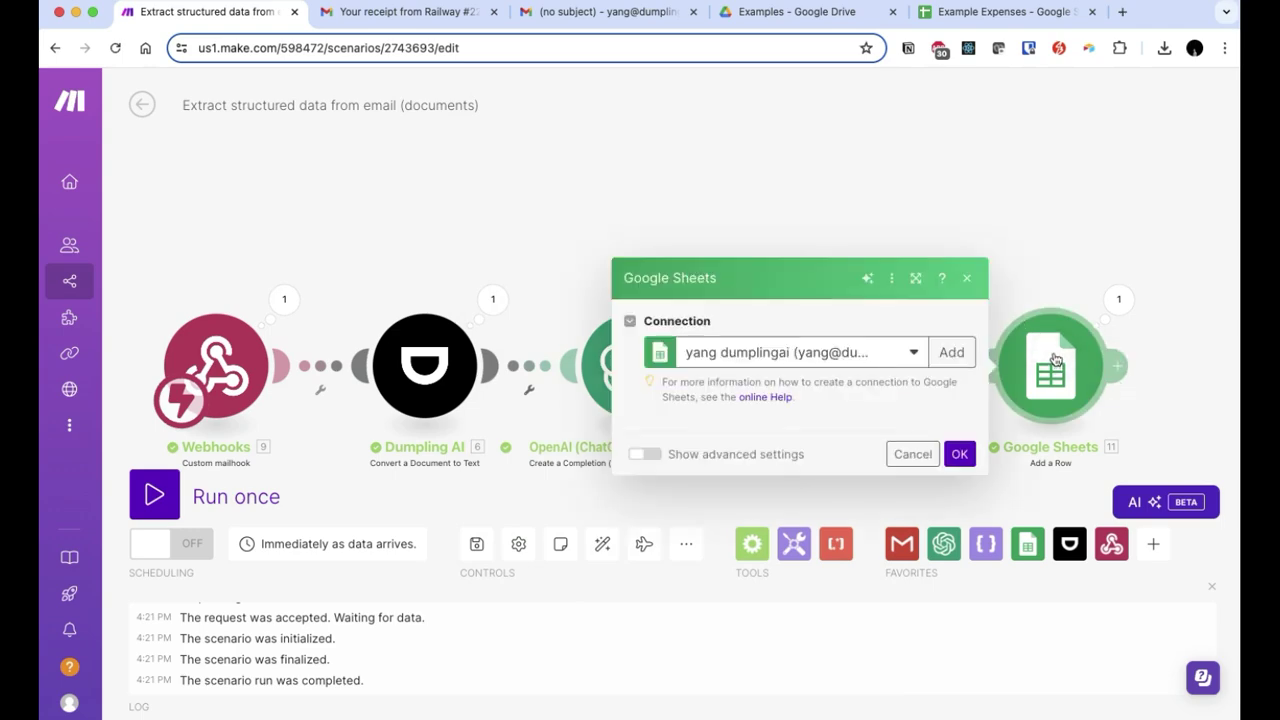
pyautogui.scroll(-10, 827, 501)
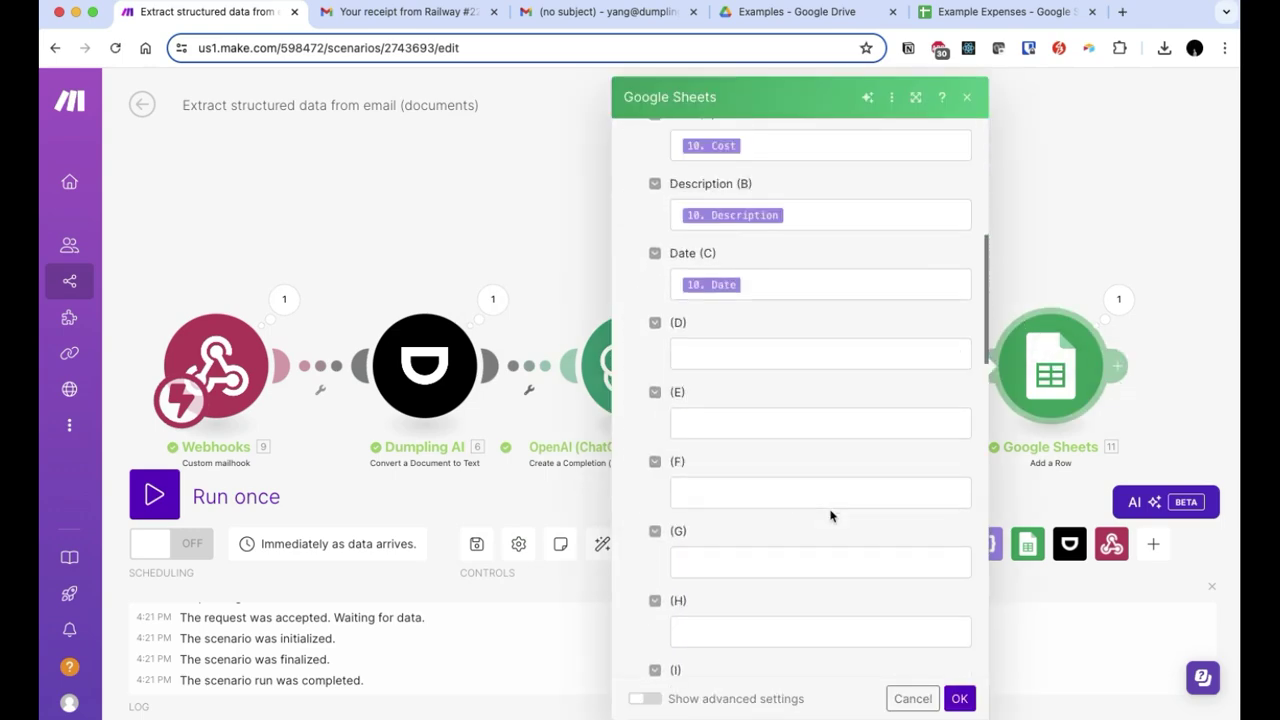
pyautogui.scroll(3, 833, 477)
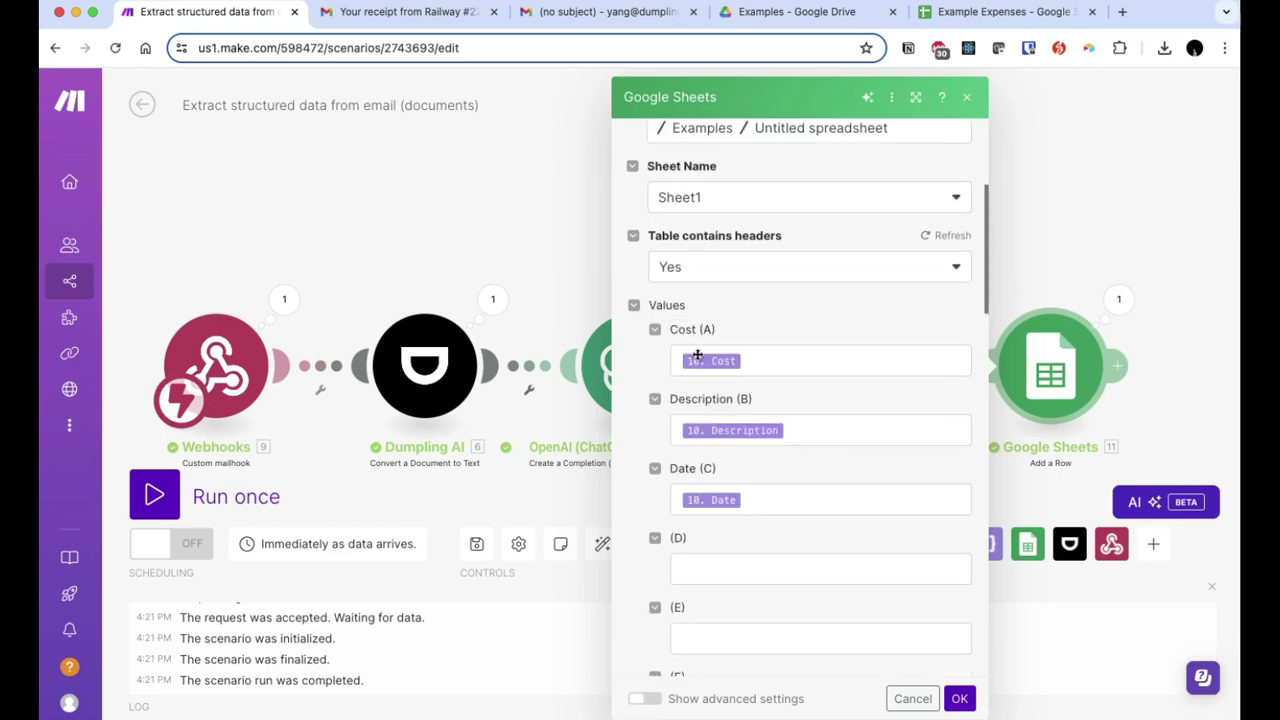
pyautogui.click(959, 698)
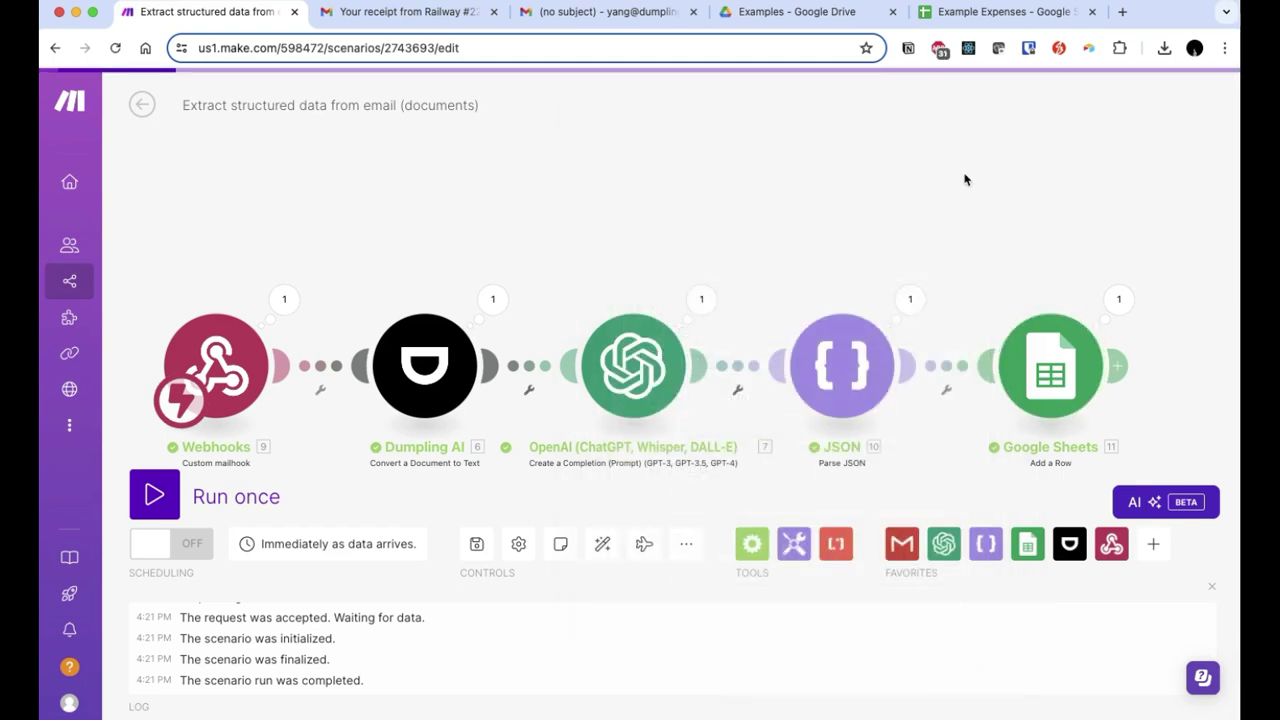
# Step: Check the added expense row in the Example Expenses spreadsheet against the Make scenario, ending back on the scenario
pyautogui.click(983, 12)
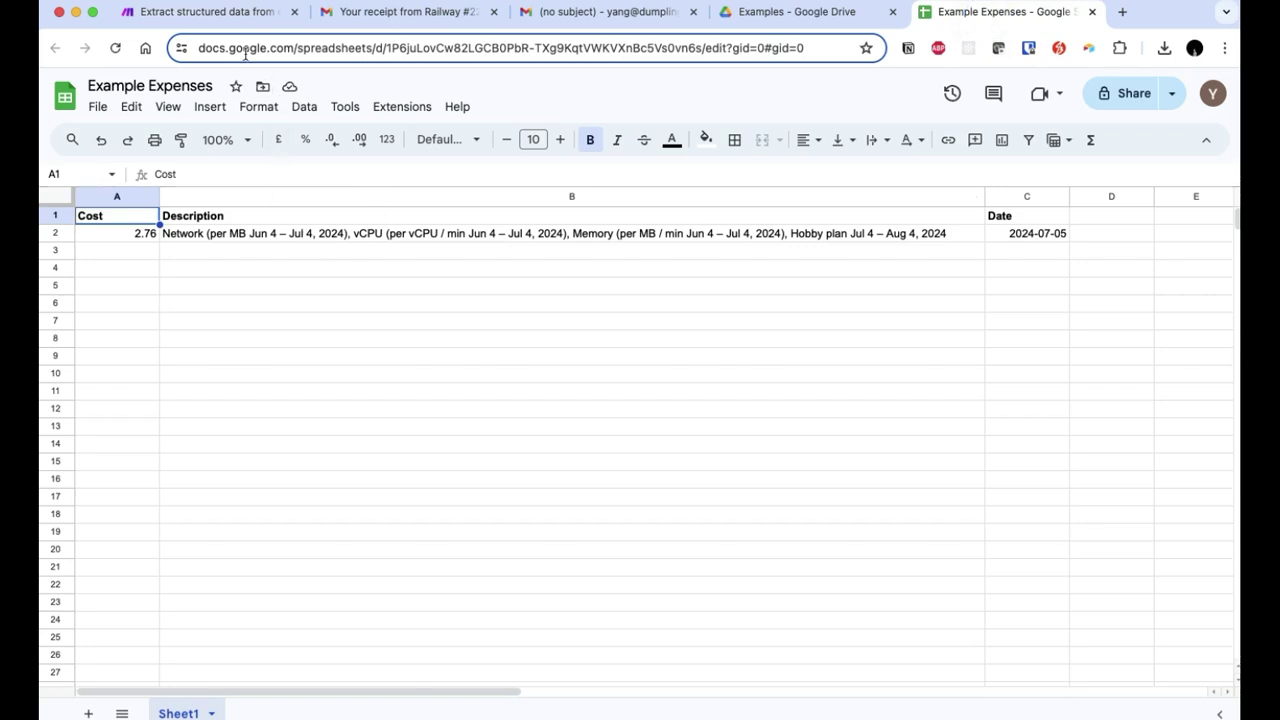
pyautogui.click(257, 13)
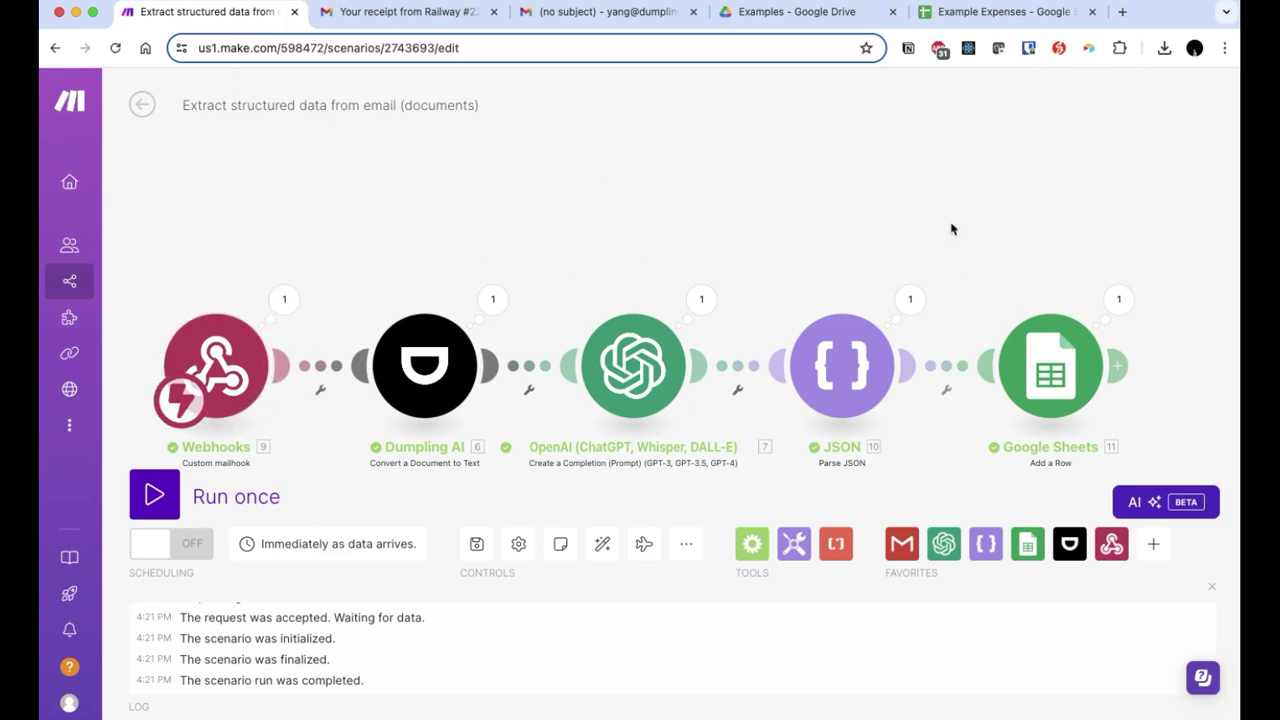
pyautogui.click(1040, 12)
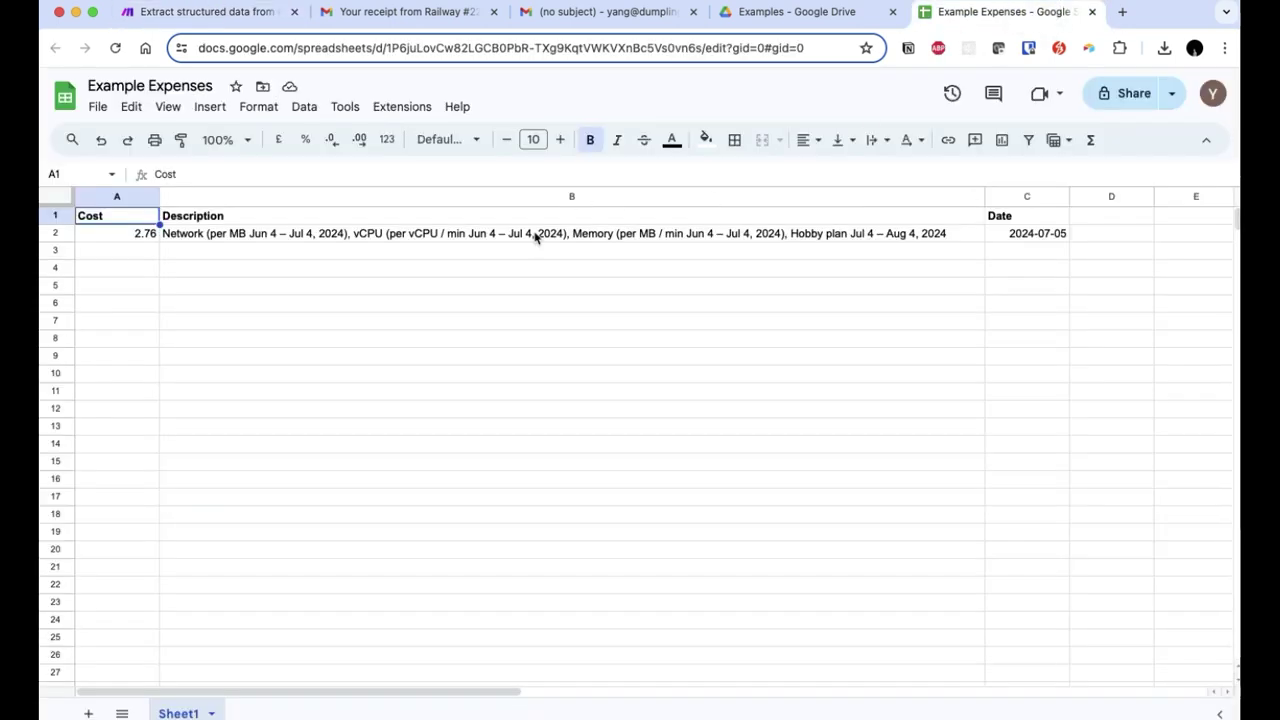
pyautogui.click(259, 18)
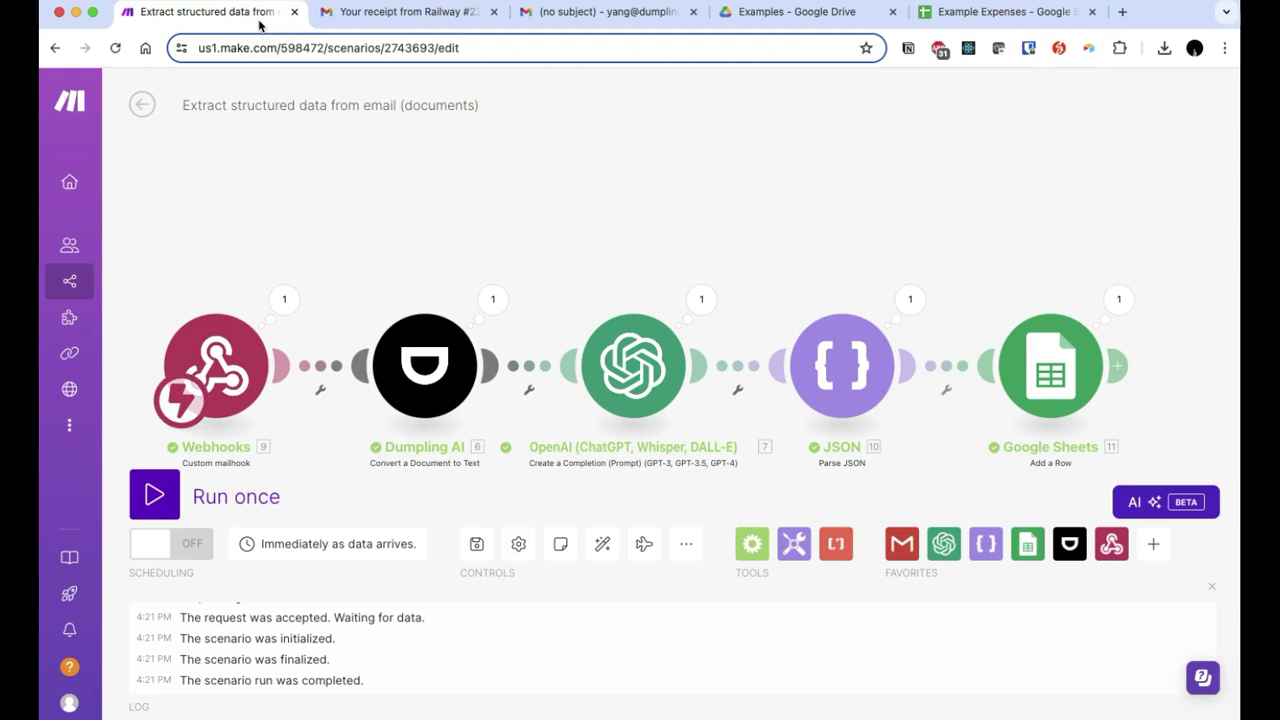